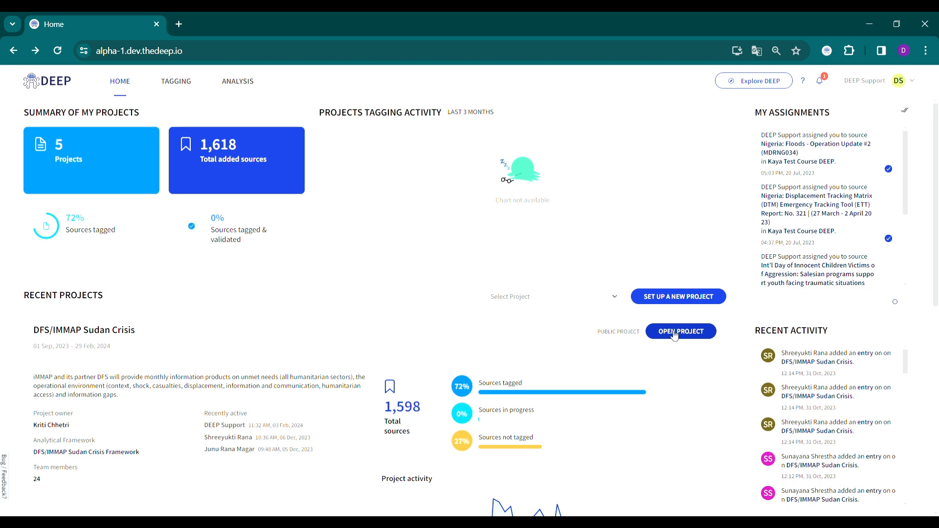
# - Open the DFS/IMMAP Sudan Crisis project and look through the new assessment form for the source on Sudan's RSF claiming an airport
pyautogui.click(669, 335)
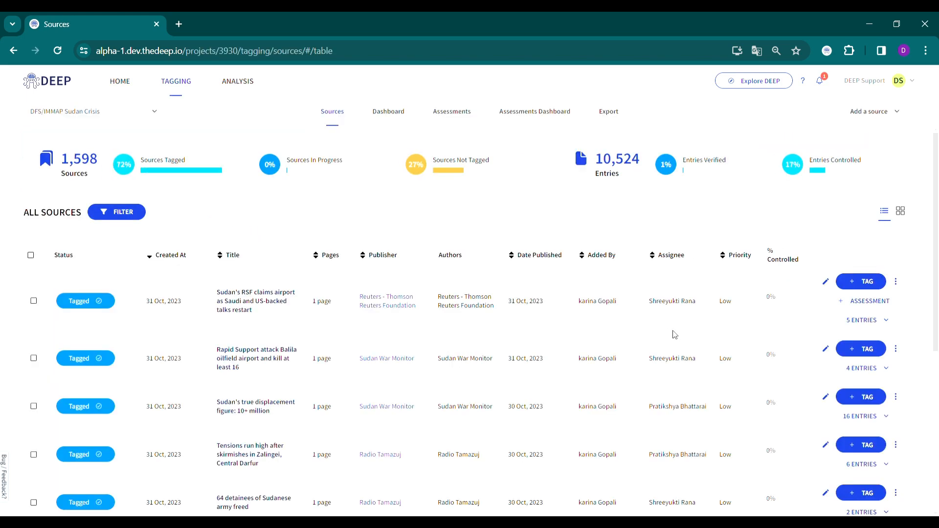
pyautogui.click(857, 302)
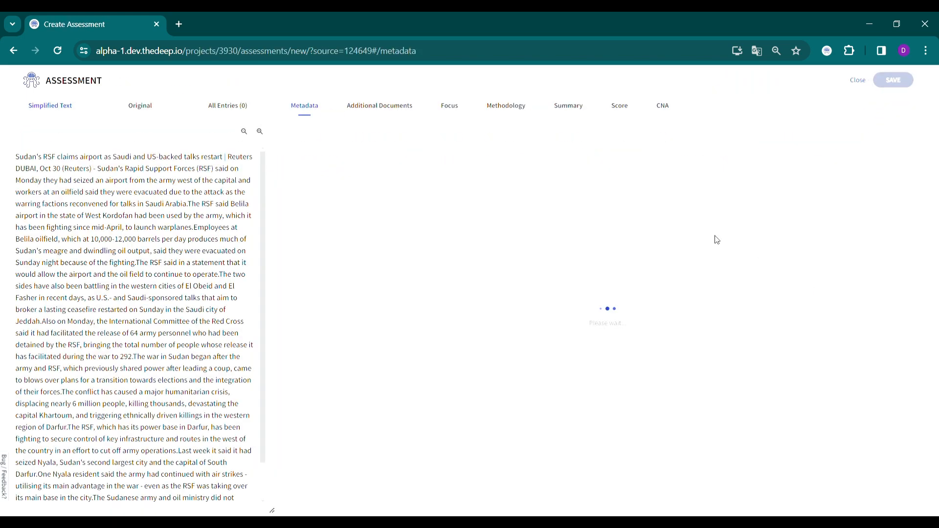
pyautogui.click(403, 106)
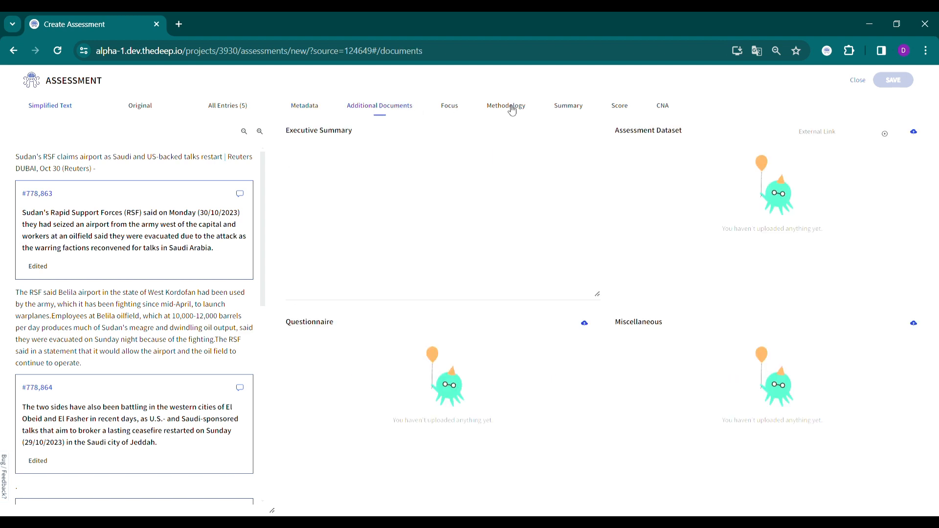
pyautogui.click(507, 108)
pyautogui.click(562, 110)
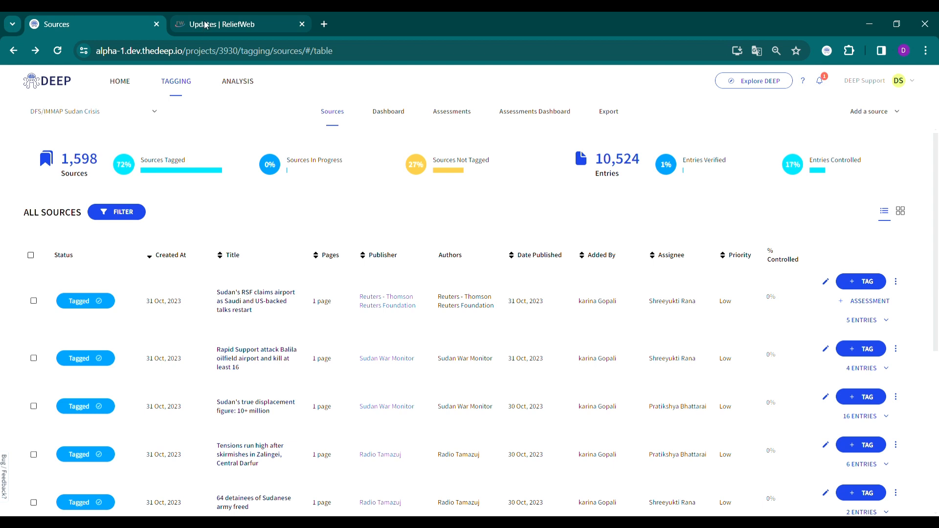
# - Switch to ReliefWeb, filter the updates by the Assessment content format, and open the Bangladesh food security monitoring report
pyautogui.click(206, 25)
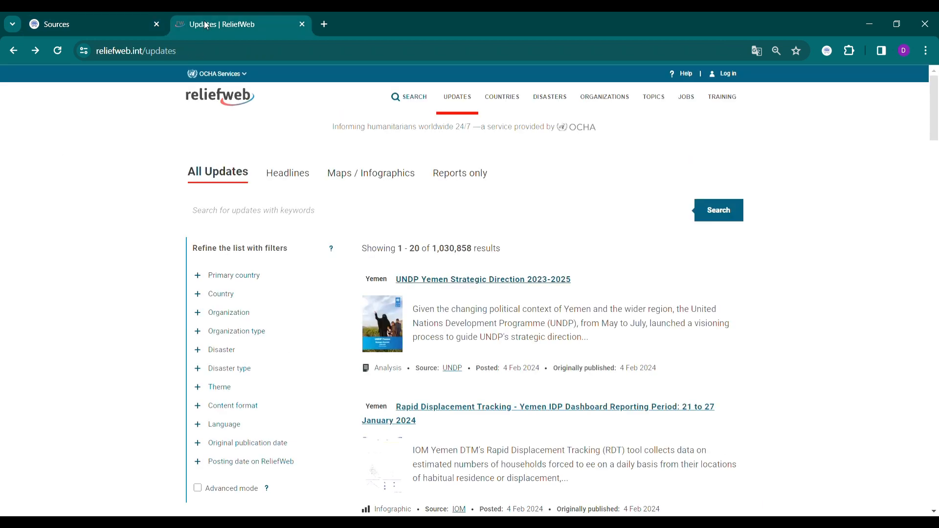
pyautogui.click(258, 410)
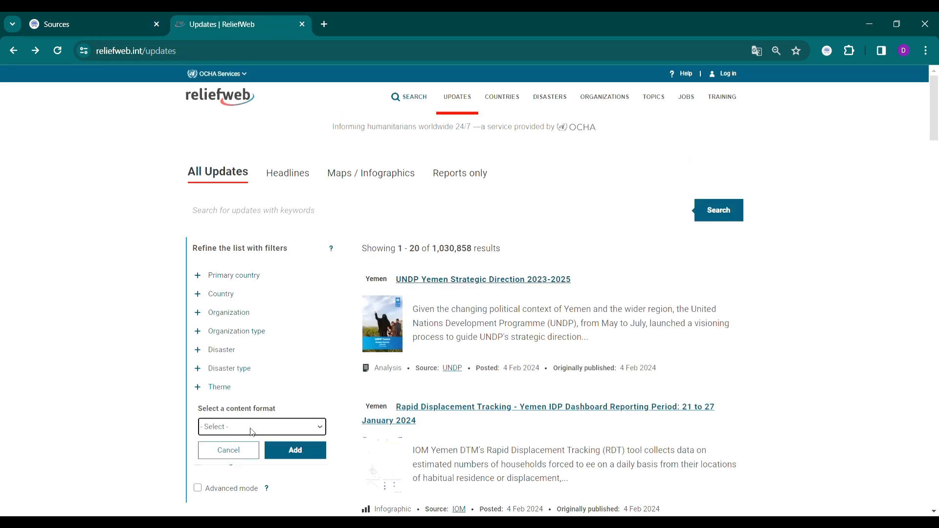
pyautogui.click(241, 333)
pyautogui.click(300, 455)
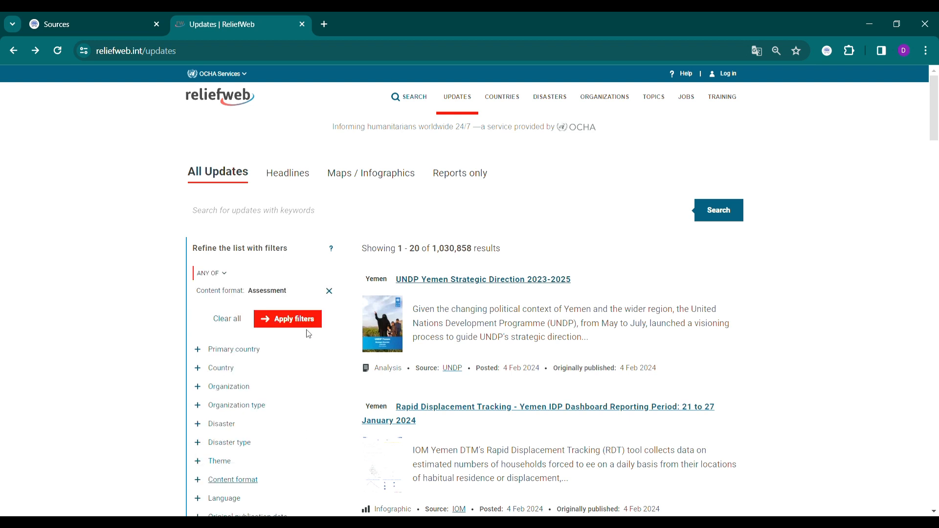
pyautogui.click(307, 320)
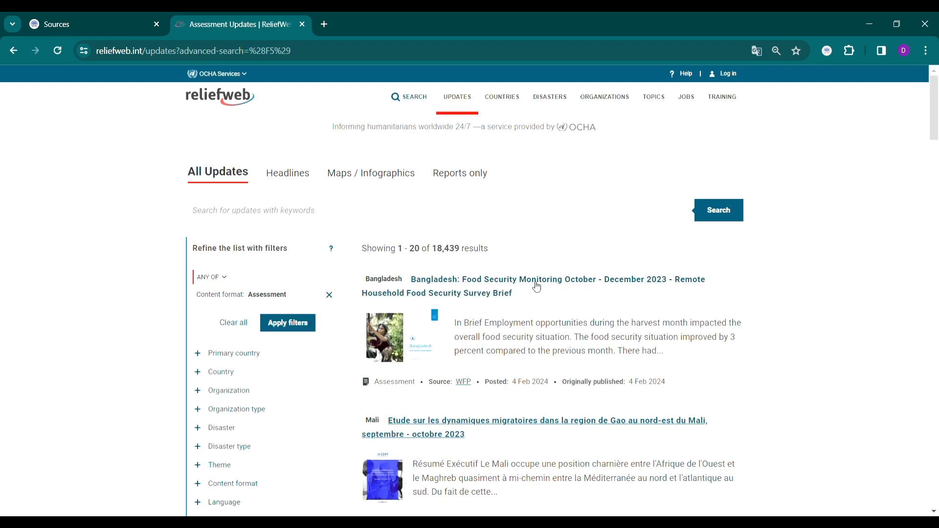
pyautogui.click(538, 284)
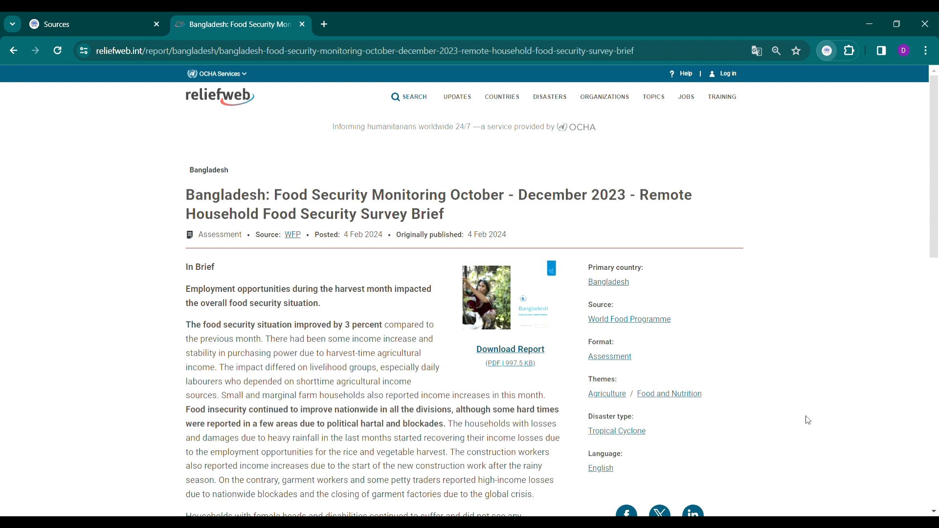
# - Switch back to DEEP, mark the source about the Rapid Support attack on Balila oilfield airport as an assessment, and save it
pyautogui.click(109, 27)
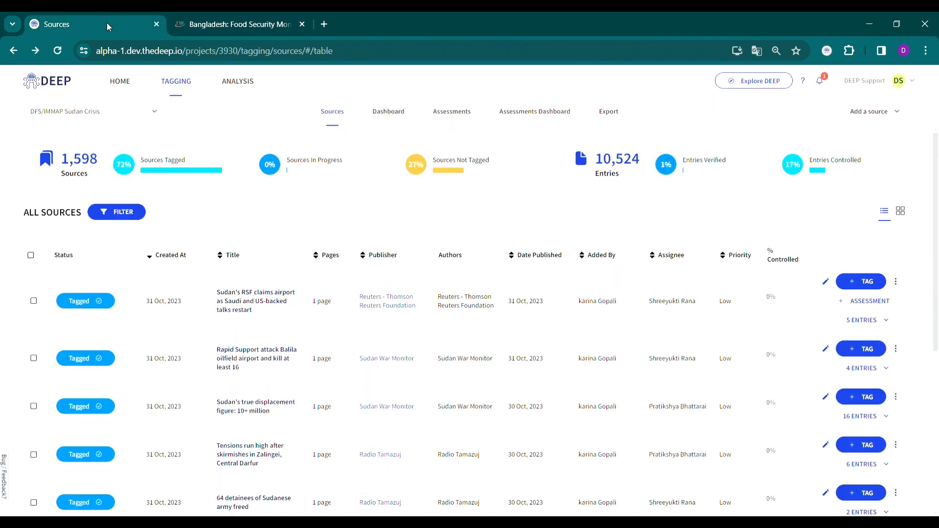
pyautogui.click(826, 349)
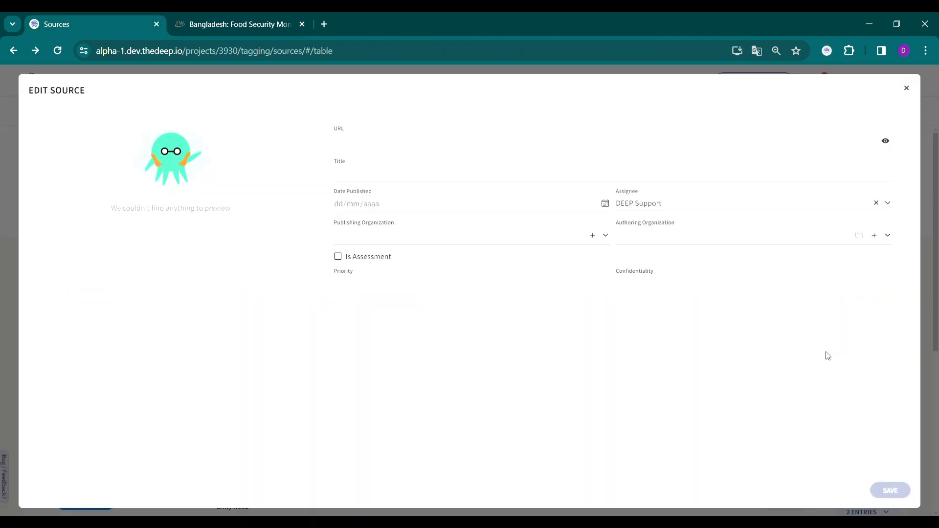
pyautogui.click(338, 257)
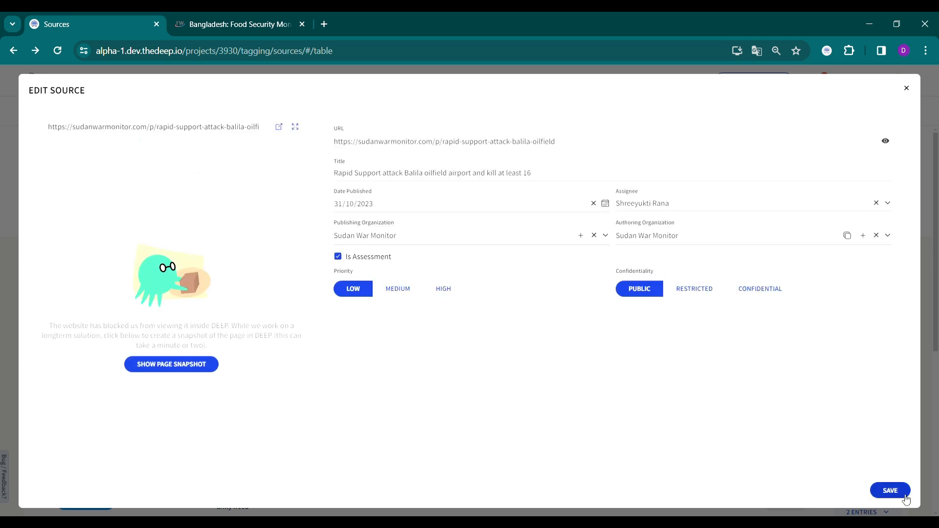
pyautogui.click(904, 495)
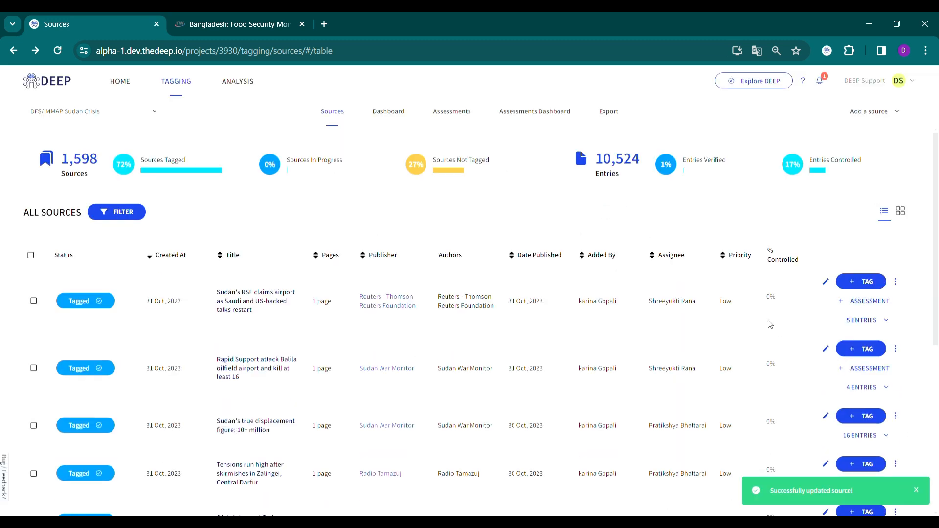
# - Open the assessment form of the source on Sudan's RSF claiming an airport and view its Additional Documents and Focus sections
pyautogui.click(870, 302)
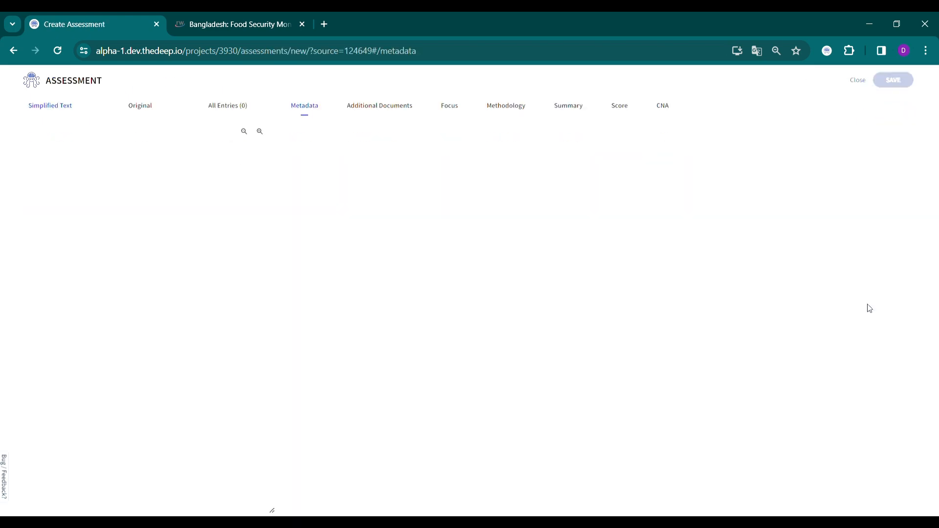
pyautogui.click(409, 105)
pyautogui.click(448, 105)
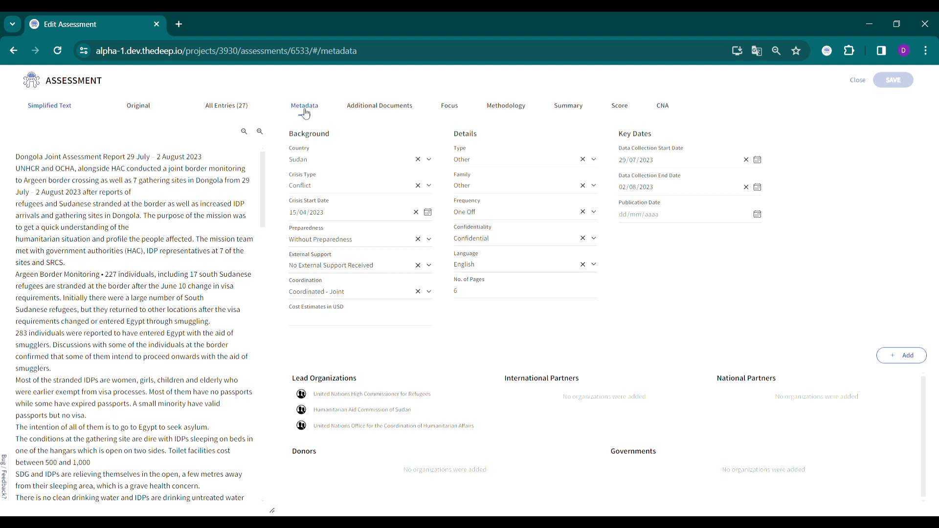
# - Examine the choices for Country, External Support, Type, Confidentiality and Data Collection Start Date in the Dongola assessment's metadata
pyautogui.click(329, 162)
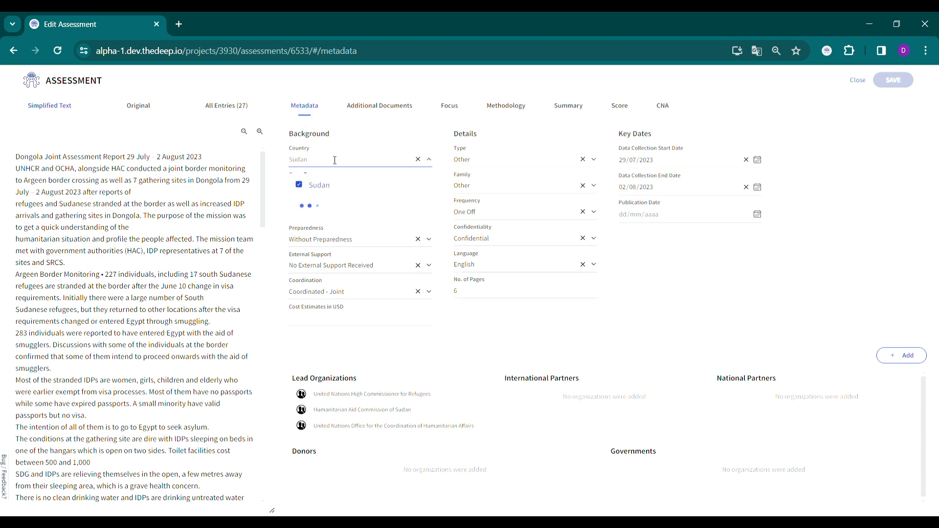
pyautogui.click(357, 136)
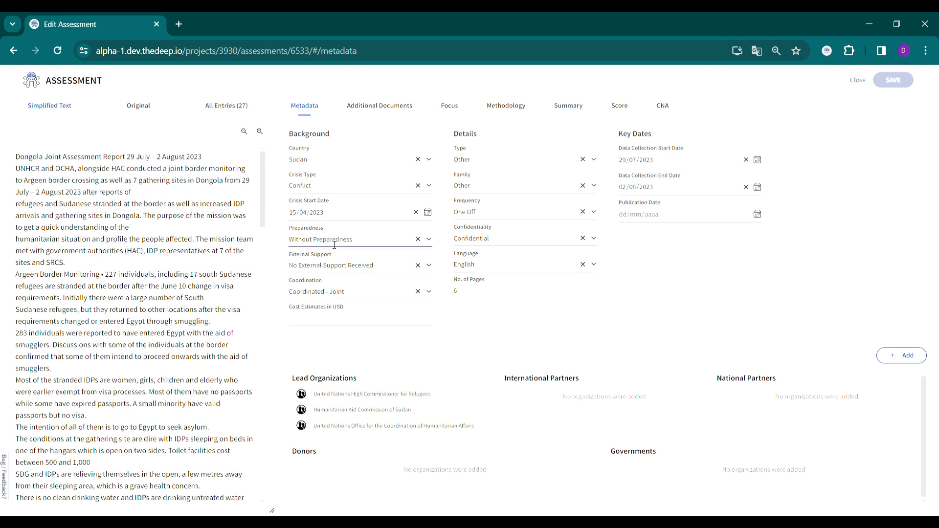
pyautogui.click(347, 265)
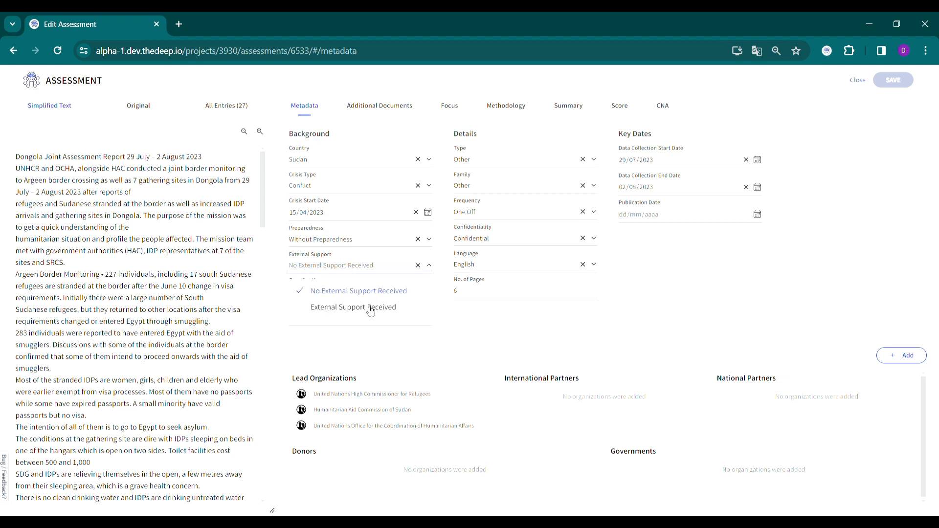
pyautogui.click(462, 324)
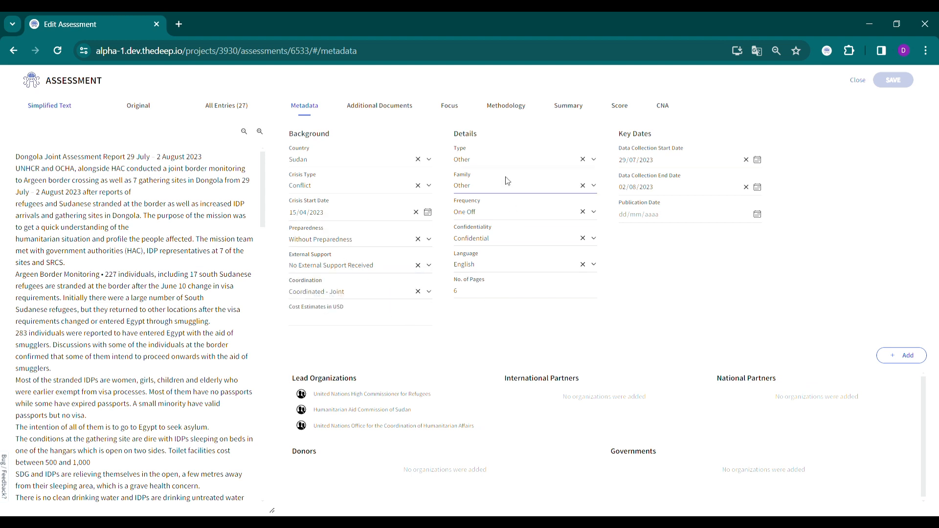
pyautogui.click(510, 162)
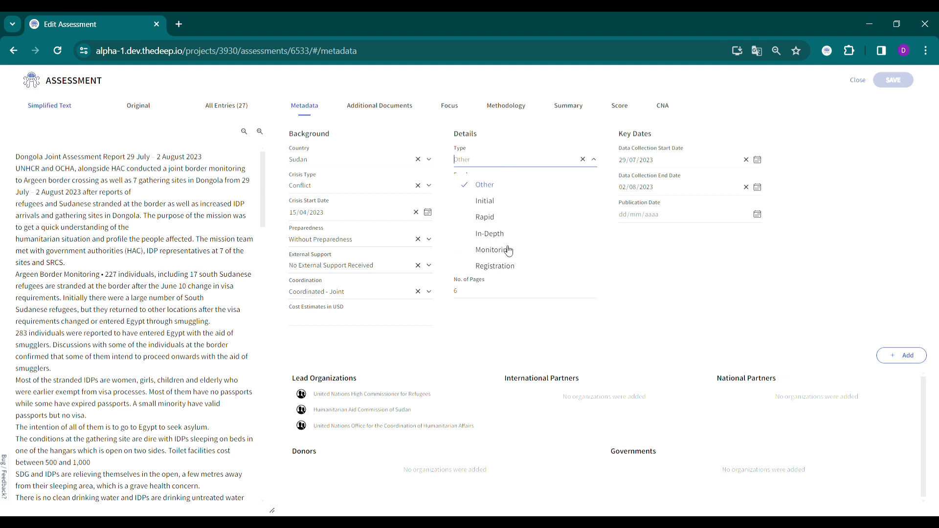
pyautogui.click(687, 296)
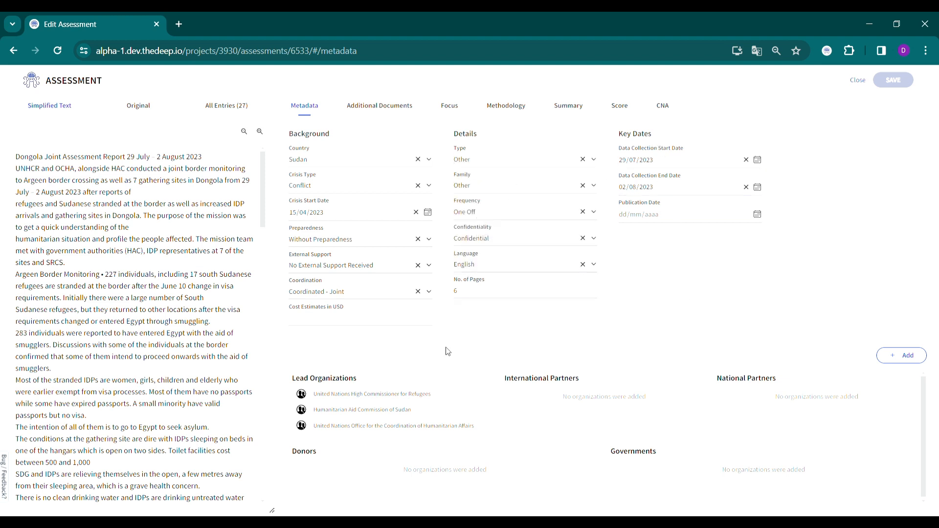
pyautogui.click(518, 240)
pyautogui.click(758, 160)
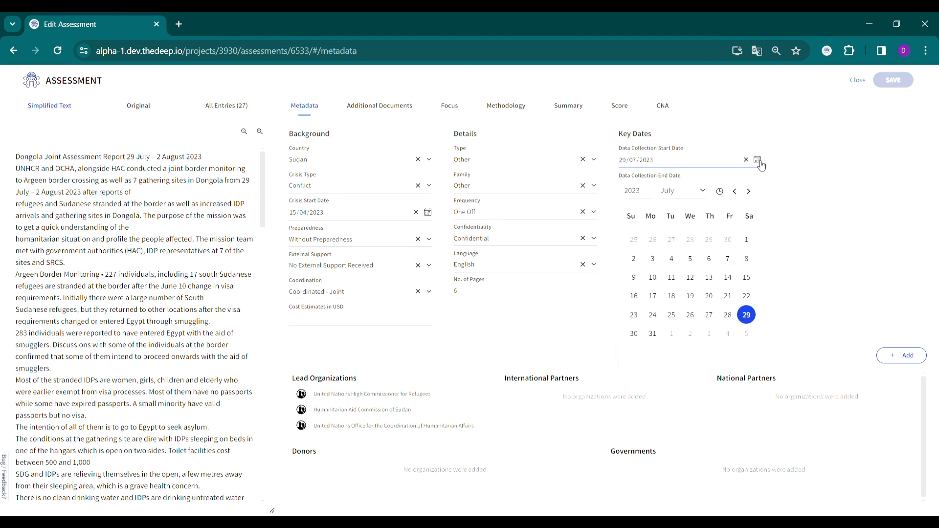
pyautogui.click(876, 190)
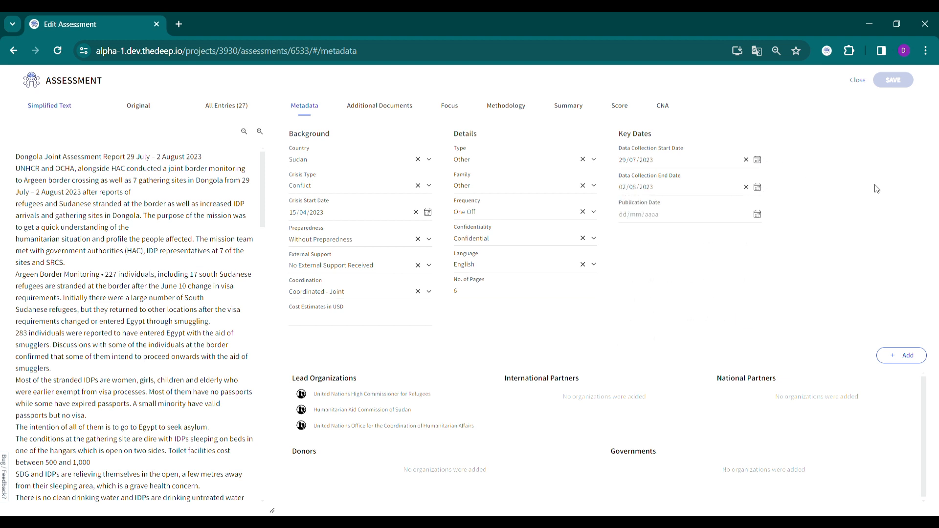
# - Search the stakeholders for "dfs", assign Data Friendly Space to International Partners, and save the stakeholders
pyautogui.click(904, 361)
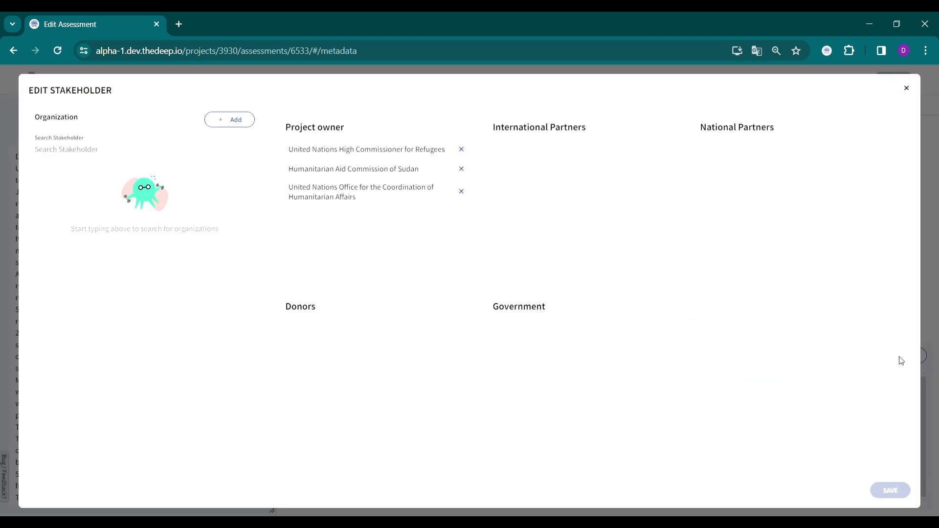
pyautogui.click(137, 151)
pyautogui.write('dfs')
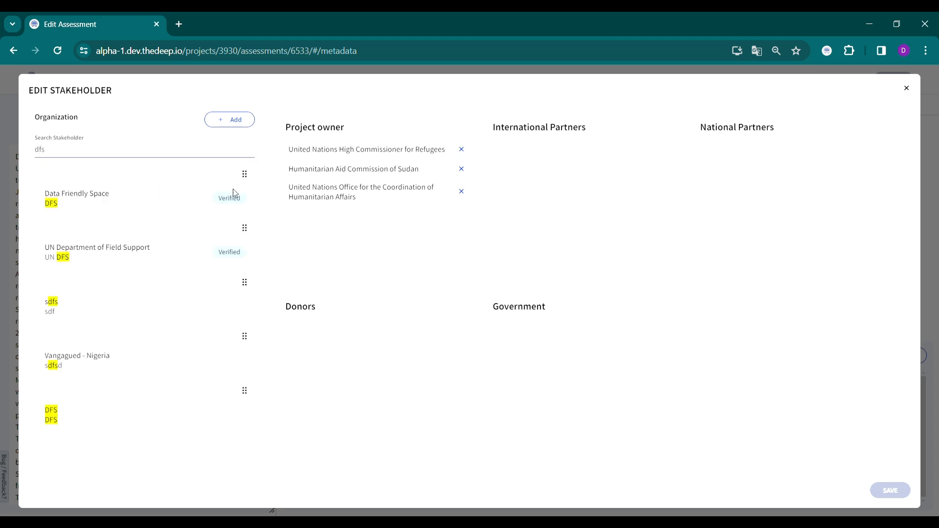
pyautogui.moveTo(245, 174); pyautogui.dragTo(640, 237)
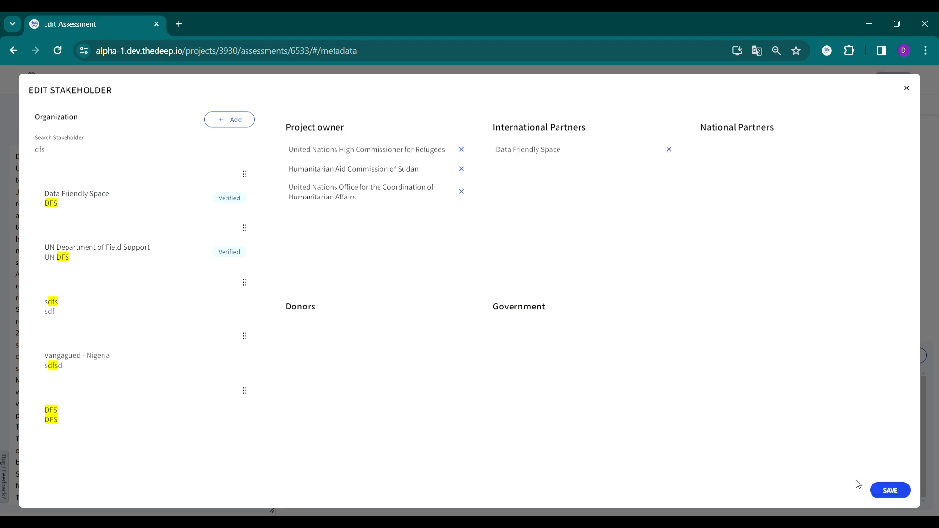
pyautogui.click(899, 498)
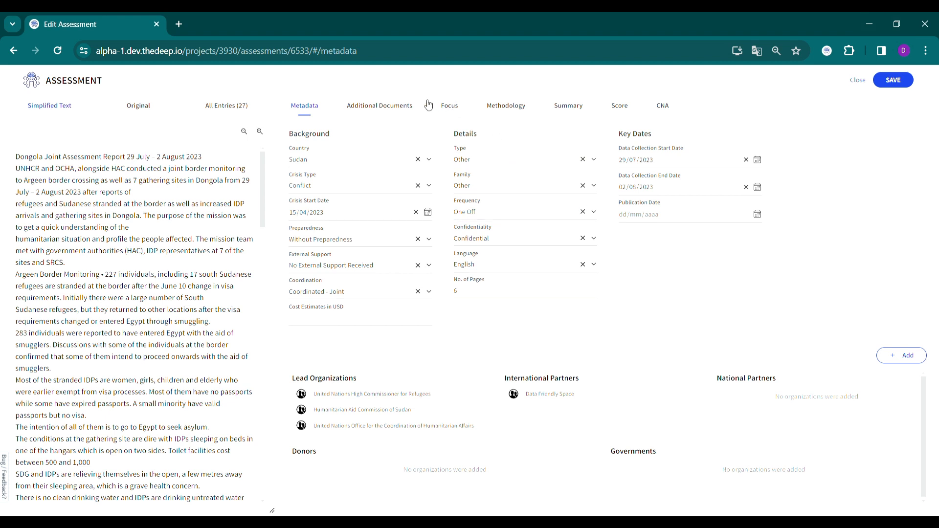
# - Enter an Executive Summary under Additional Documents starting "CRS staff in West and Central Darfur conducted a preliminary assessment of health, nutrition and protection needs"
pyautogui.click(387, 110)
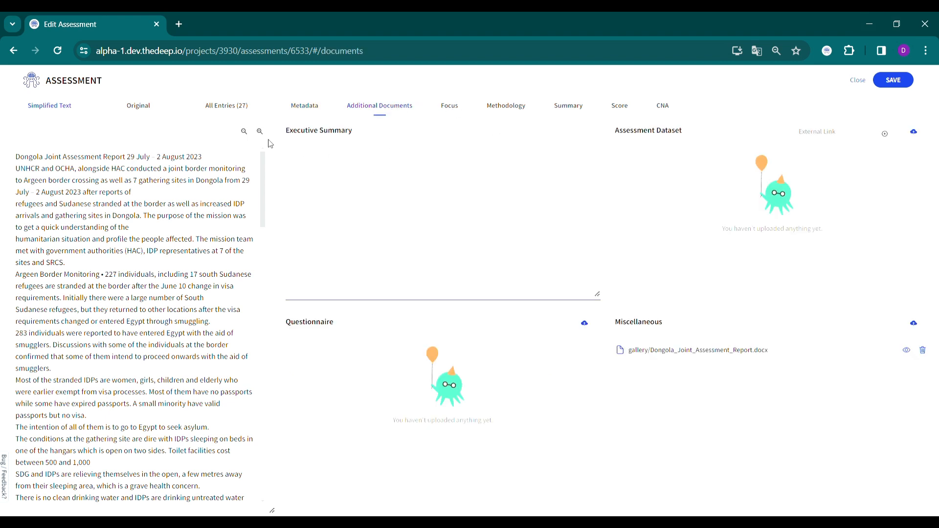
pyautogui.write('CRS staff in West and Central Darfur conducted a preliminary assessment of health, nutrition and protection needs across six localities of West and Central Darfur. The assessment included a review of secondary data from CRS and other humanitarian actors working in the target areas, discussions with experienced project staff working in the target locations and primary data collected through key informant interviews with stakeholders at the state and locality levels. The assessment findings highlight severely hindered access to essential health and nutrition services across the surveyed localities of Central and West Darfur. Key barriers to accessing health and nutrition services include damaged infrastructure, stockouts of medical and nutrition supplies and vaccines, general insecurity while traveling to and seeking treatment at facilities, and insufficient staffing. Malaria, diarrheal diseases, and acute respiratory infections (ARI) were commonly reported health concerns, with poor water, sanitation and hygiene (WASH) conditions identified as an important contributor to the rise in infections and malnutrition. While operational mapping indicates a range of humanitarian actors are currently or planning to support health and nutrition facilities in West Darfur, most are facing supply chain issues and limited capacity to provide very limited outpatient treatment for malnutrition with no other nutrition support services available.')
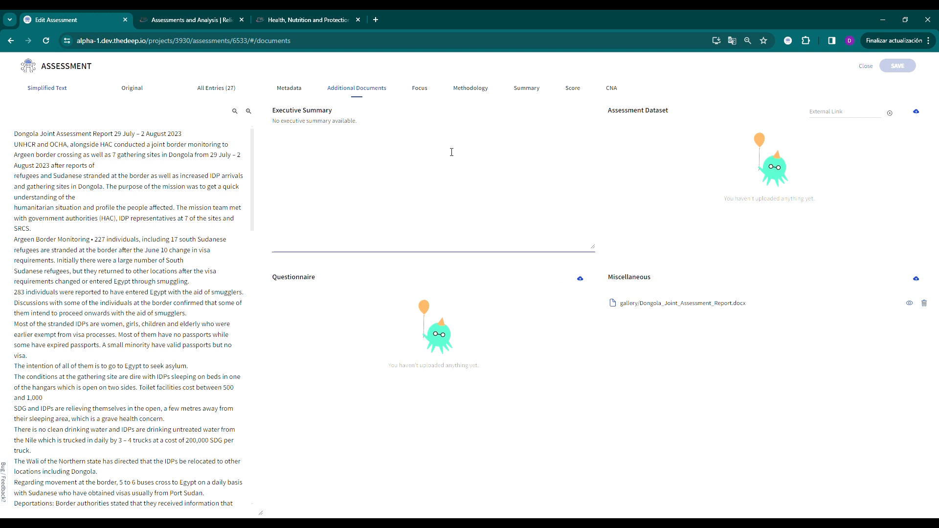
# - Add Information & Communication and Casualties to the Framework Pillars in the assessment's Focus section
pyautogui.click(427, 93)
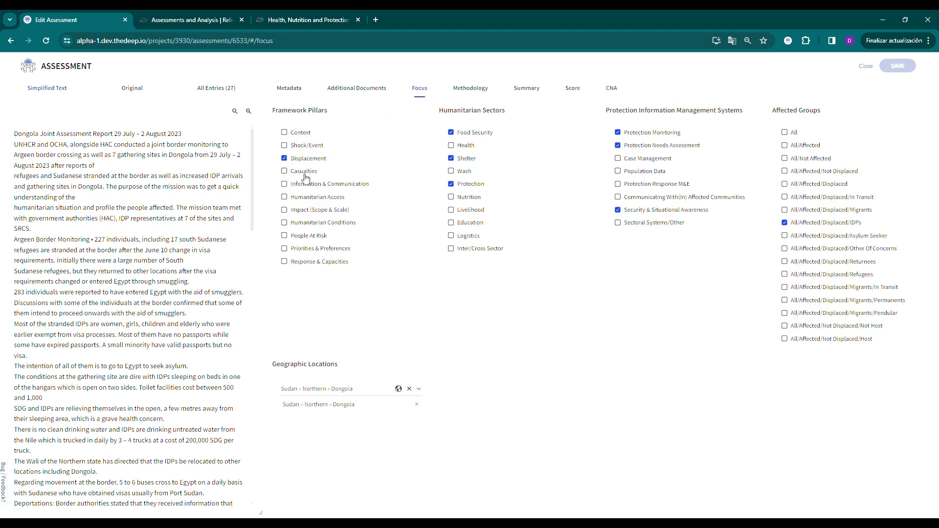
pyautogui.click(287, 186)
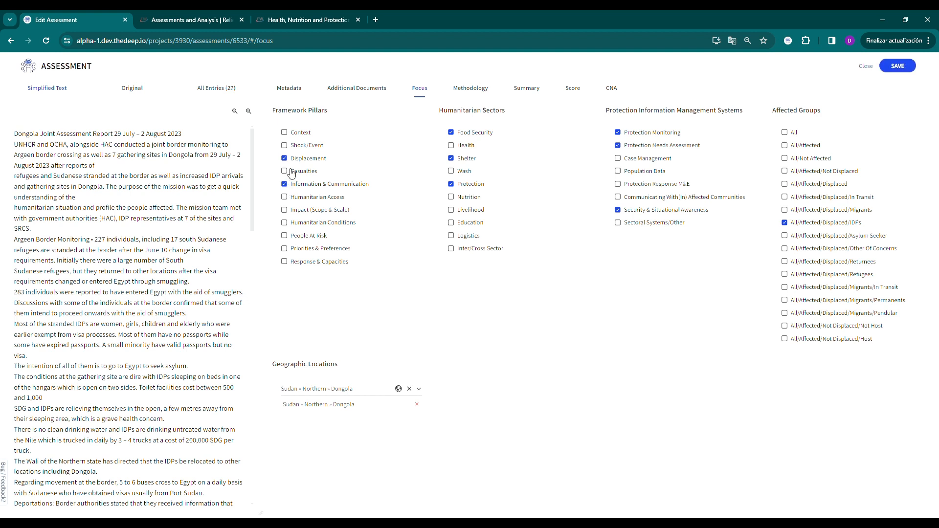
pyautogui.click(289, 173)
# - Select Wash and clear Shelter under Humanitarian Sectors, and select All/Affected and All/Not Affected under Affected Groups
pyautogui.click(452, 172)
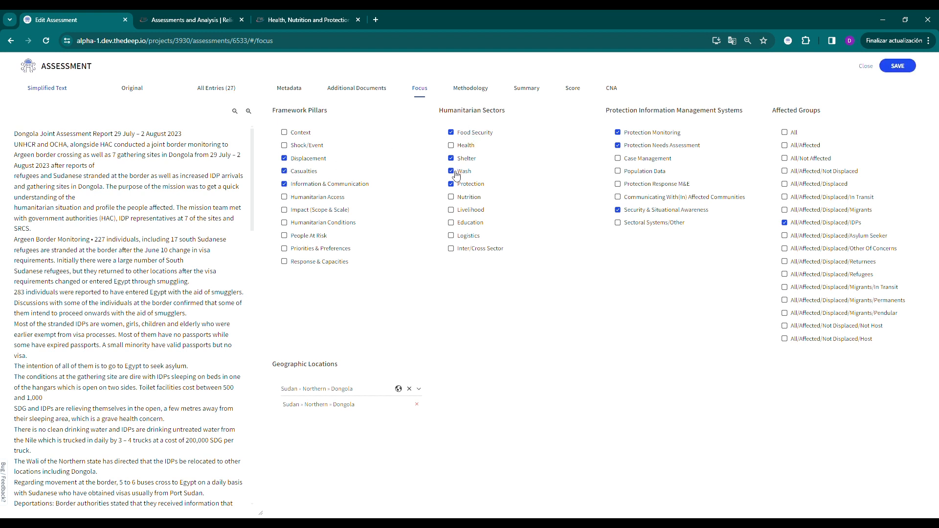
pyautogui.click(452, 198)
pyautogui.click(452, 158)
pyautogui.click(474, 190)
pyautogui.click(473, 190)
pyautogui.click(814, 146)
pyautogui.click(813, 159)
# - Open the geo area selection map for the geographic locations and apply Sudan » Northern » Dongola
pyautogui.click(372, 389)
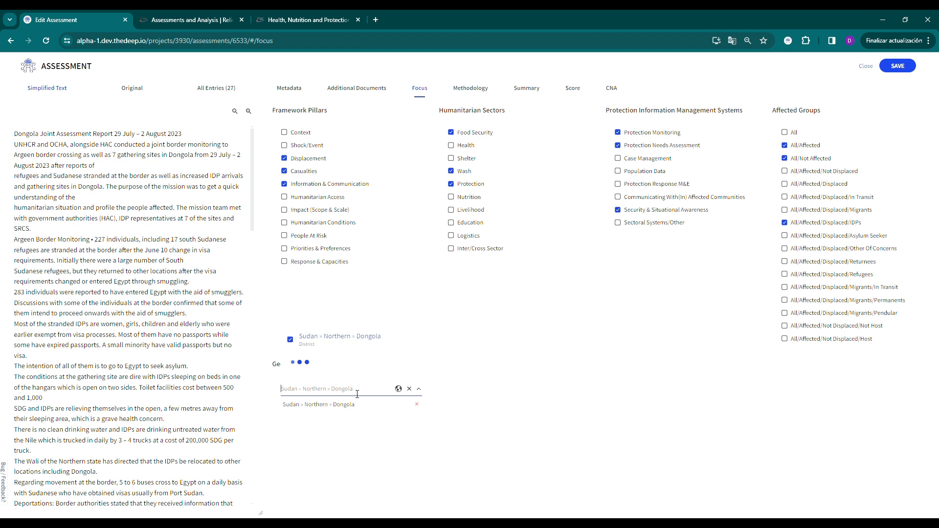
pyautogui.click(399, 389)
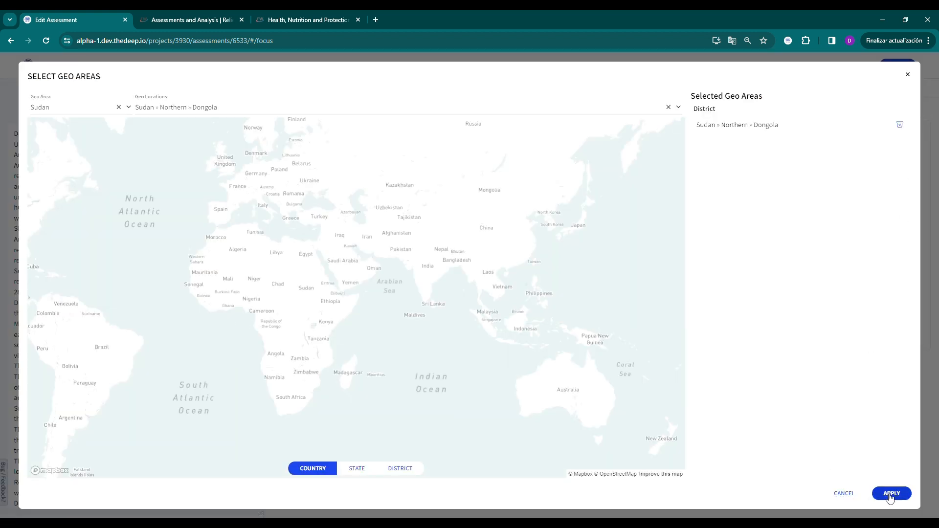
pyautogui.click(891, 494)
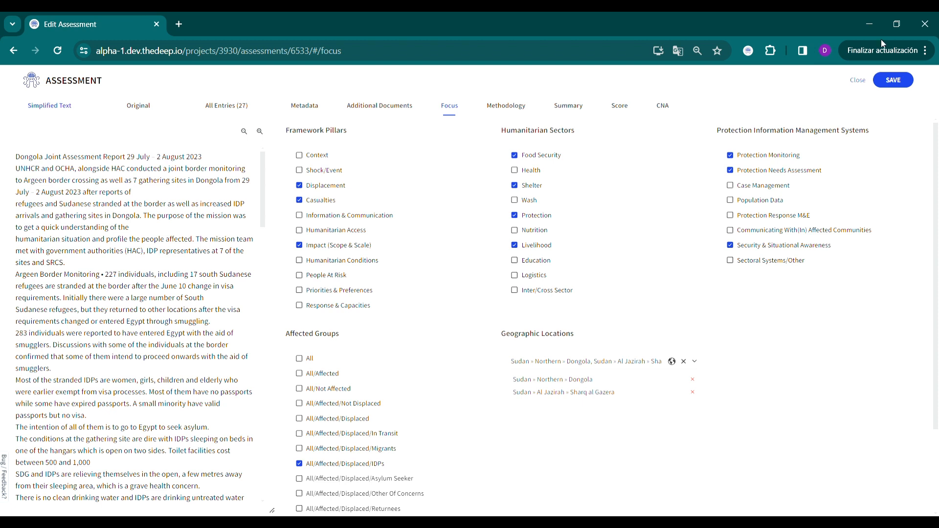
# - Review the Objectives and Limitations texts in the assessment's Methodology section
pyautogui.click(494, 106)
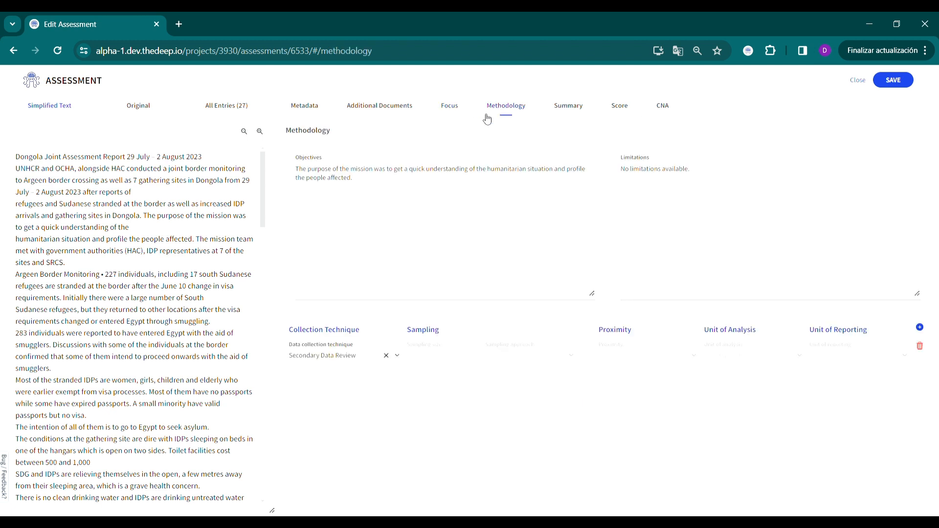
pyautogui.click(392, 195)
pyautogui.moveTo(347, 182); pyautogui.dragTo(288, 170)
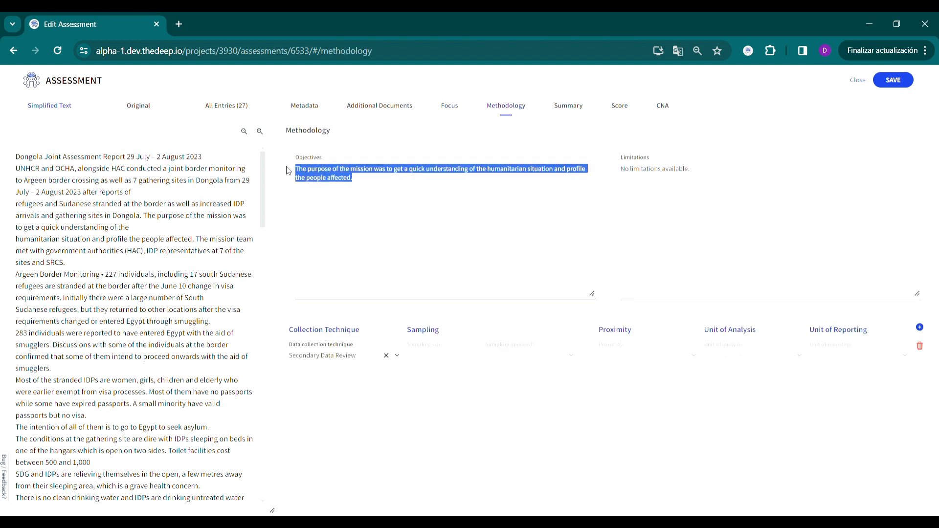
pyautogui.click(429, 200)
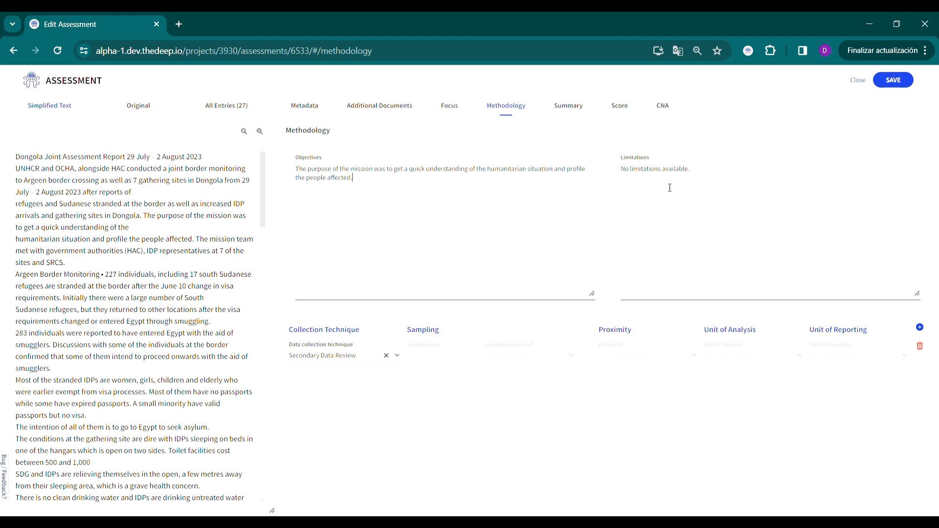
pyautogui.click(712, 177)
# - Add a data collection row for Key Informant Interview with sampling size 60 and the Non-Random Selection sampling approach
pyautogui.click(920, 327)
pyautogui.click(378, 390)
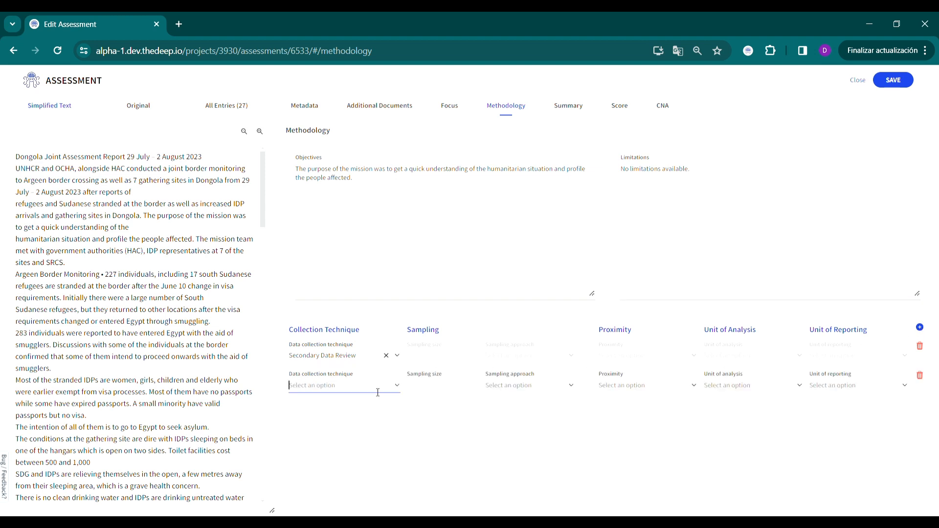
pyautogui.click(364, 253)
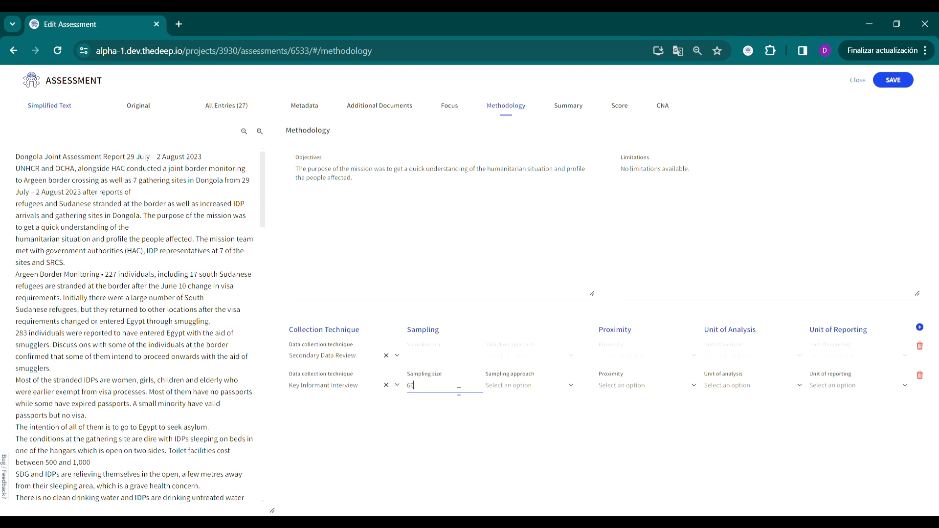
pyautogui.click(459, 391)
pyautogui.write('60')
pyautogui.click(519, 387)
pyautogui.click(536, 325)
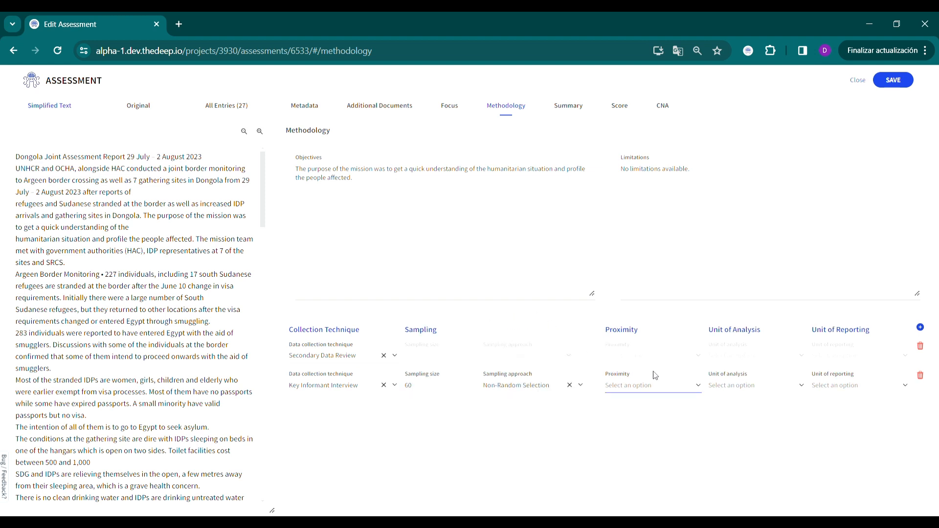
# - Set the Key Informant Interview row to Remote proximity, Country unit of analysis and Sub-District/Country unit of reporting, and add another blank row
pyautogui.click(647, 342)
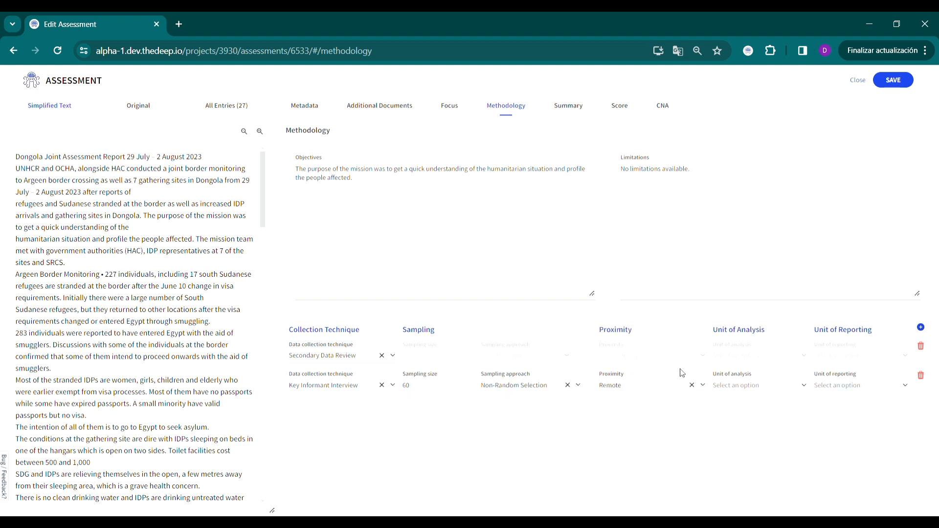
pyautogui.click(736, 386)
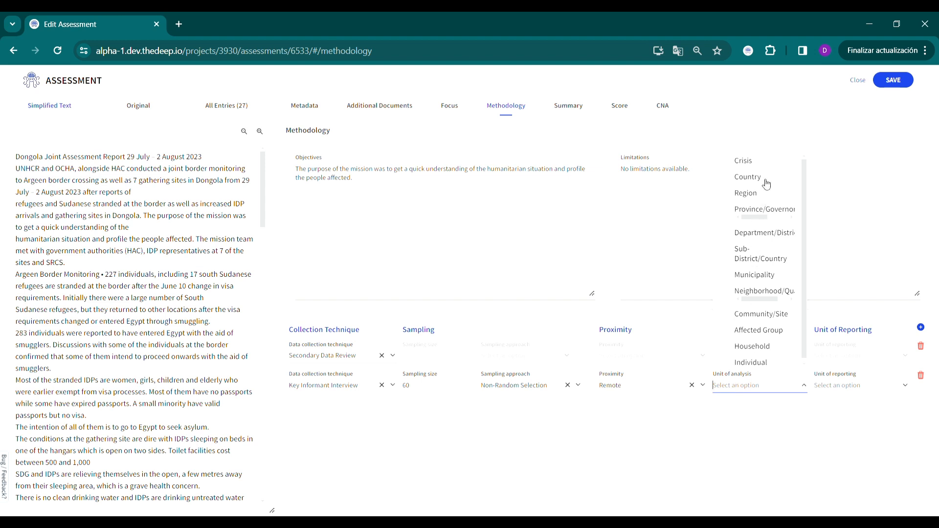
pyautogui.click(760, 176)
pyautogui.click(868, 386)
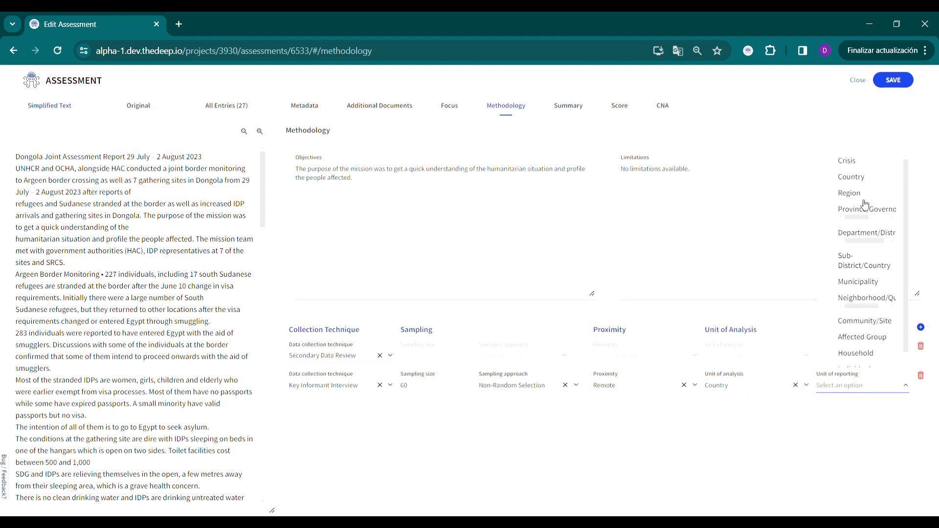
pyautogui.click(874, 269)
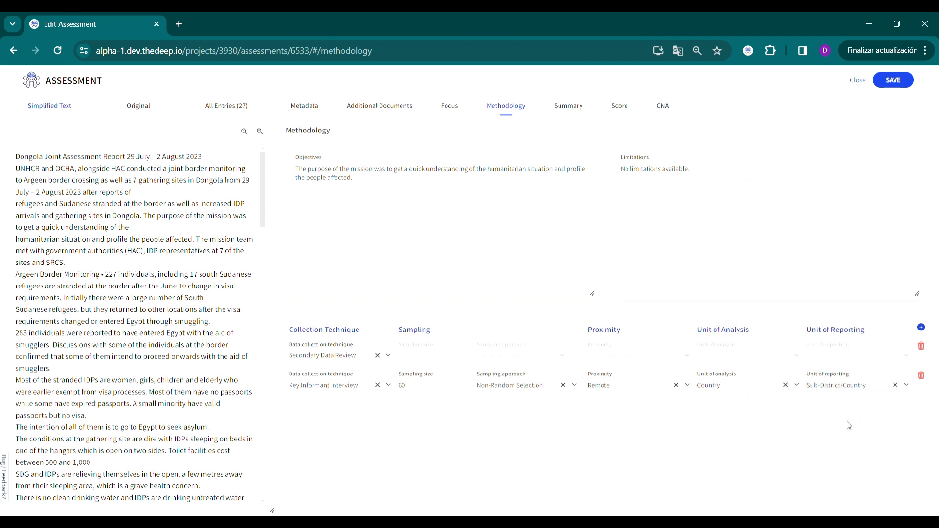
pyautogui.click(921, 327)
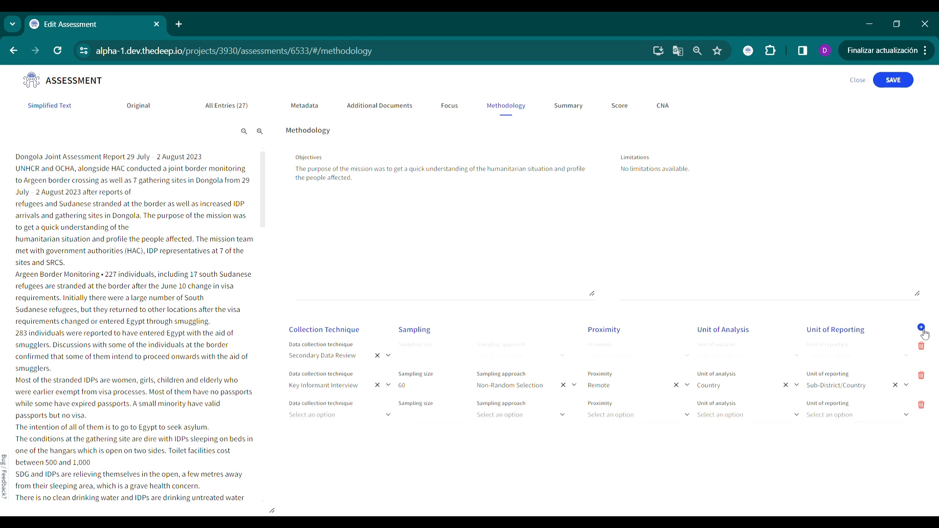
# - In the Summary section, set total people assessed to 1200, total death to 600, total injured to 850 and total missing to 220
pyautogui.click(568, 108)
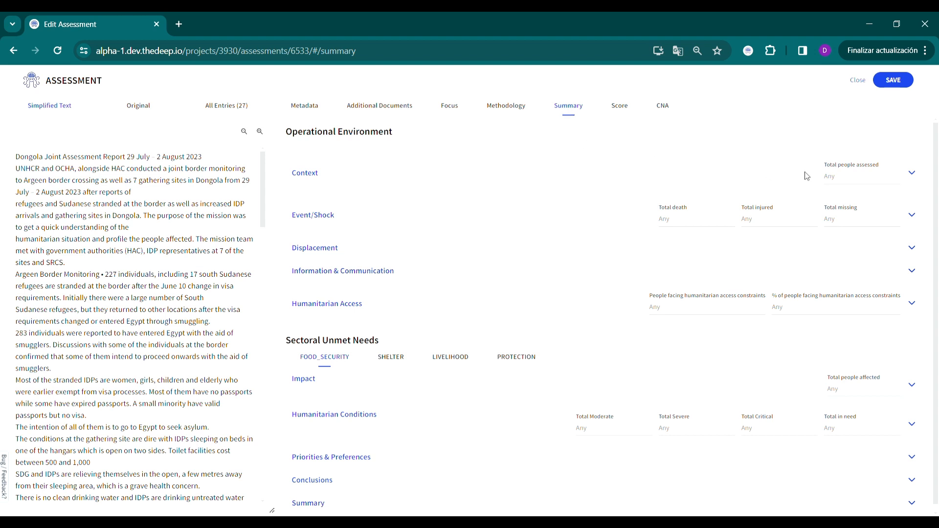
pyautogui.click(916, 176)
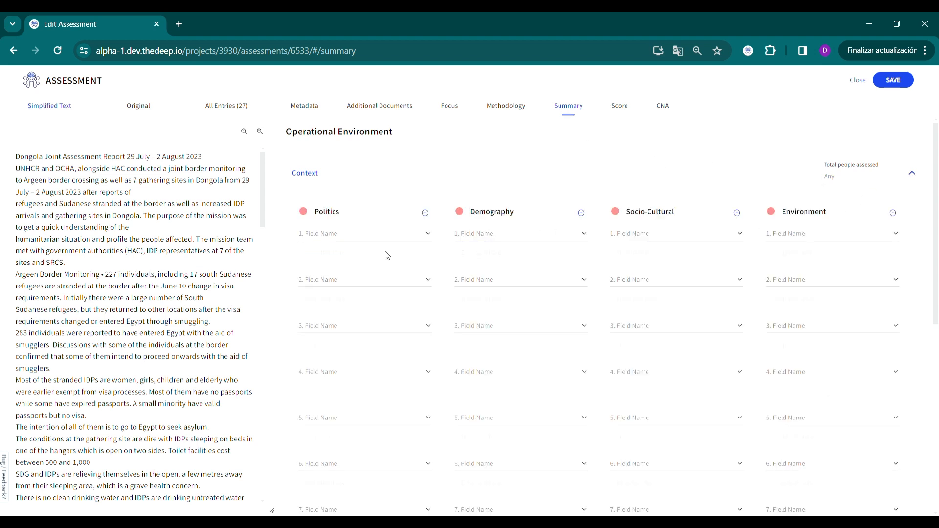
pyautogui.click(912, 177)
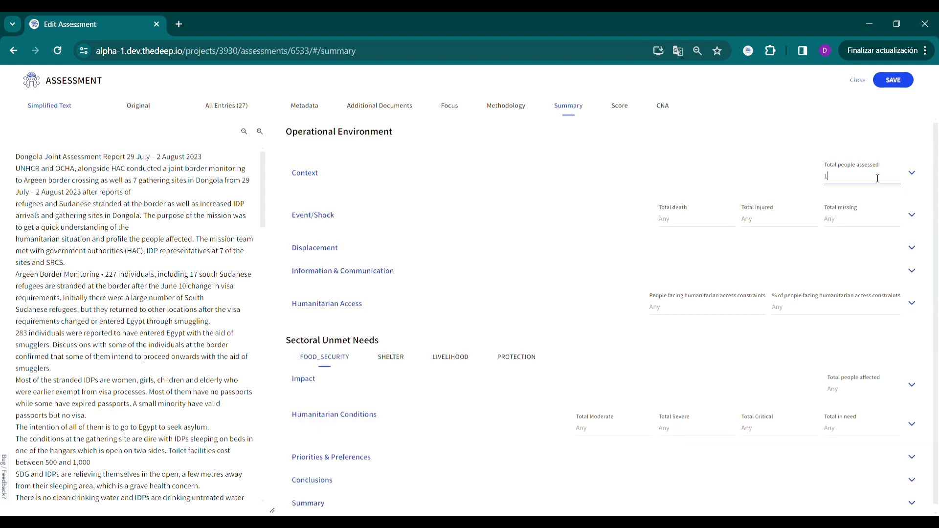
pyautogui.click(688, 223)
pyautogui.press('Tab')
pyautogui.press('Tab')
# - Expand Humanitarian Access, set the percentage of people facing humanitarian access constraints to 30, and collapse it again
pyautogui.click(912, 303)
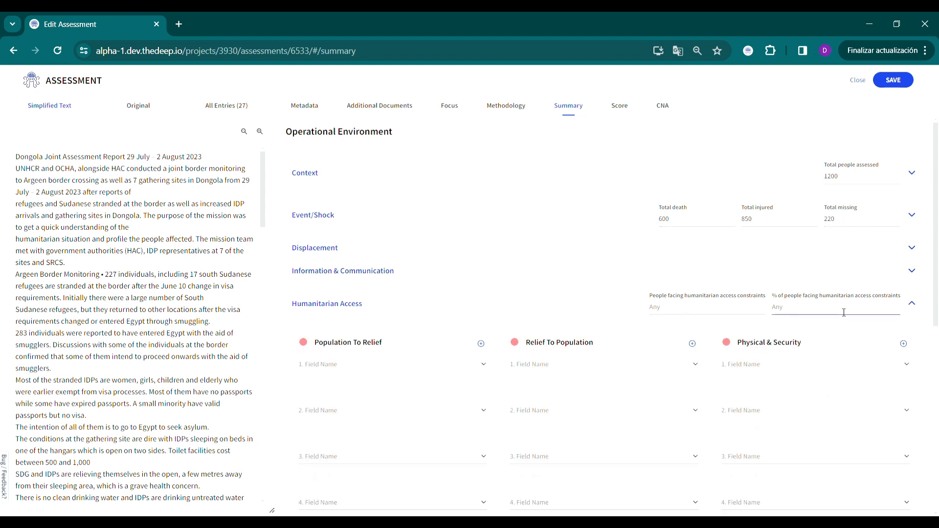
pyautogui.scroll(-3, 641, 329)
pyautogui.scroll(2, 638, 236)
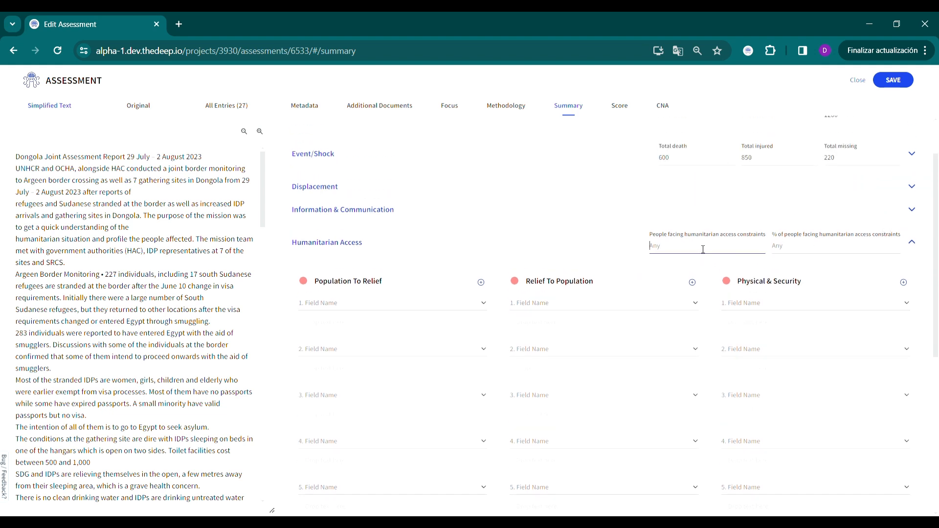
pyautogui.click(803, 249)
pyautogui.click(913, 246)
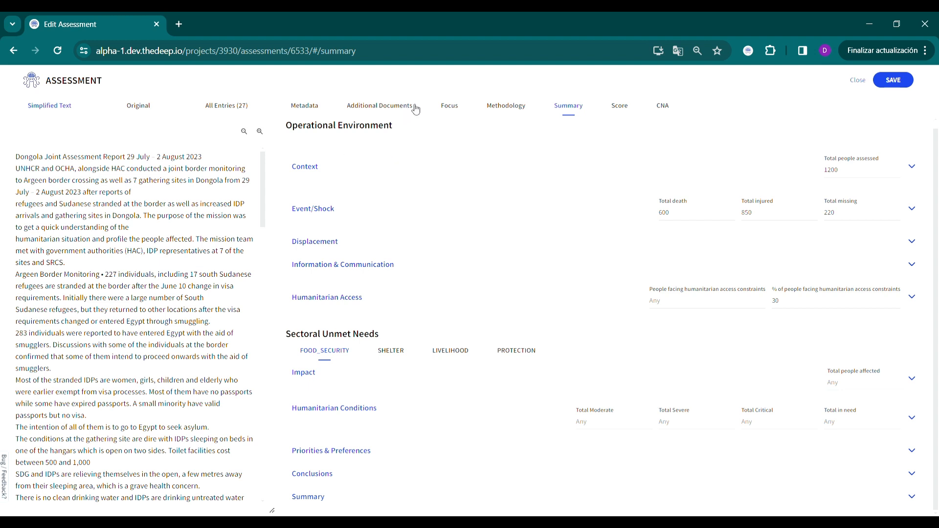
# - Add Nutrition and Education to the Humanitarian Sectors in the Focus section and return to the Summary section
pyautogui.click(449, 108)
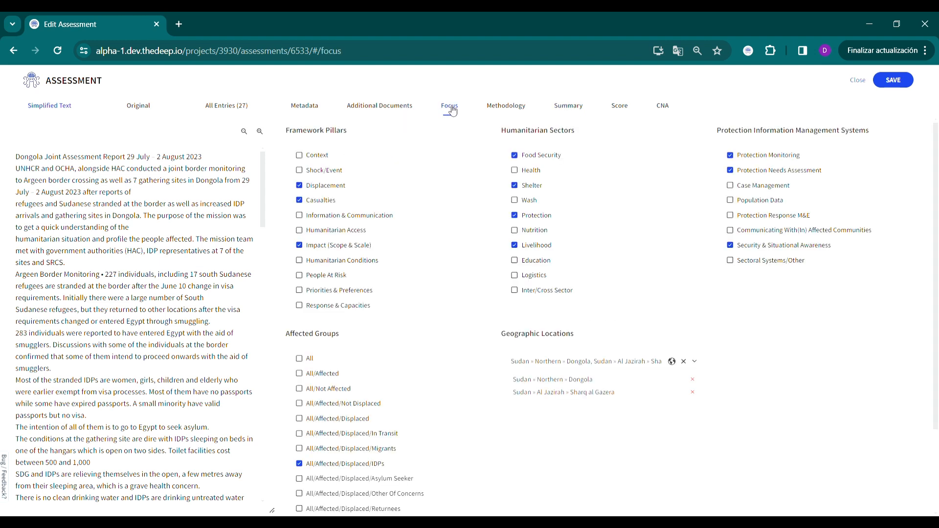
pyautogui.click(531, 236)
pyautogui.click(536, 262)
pyautogui.click(581, 105)
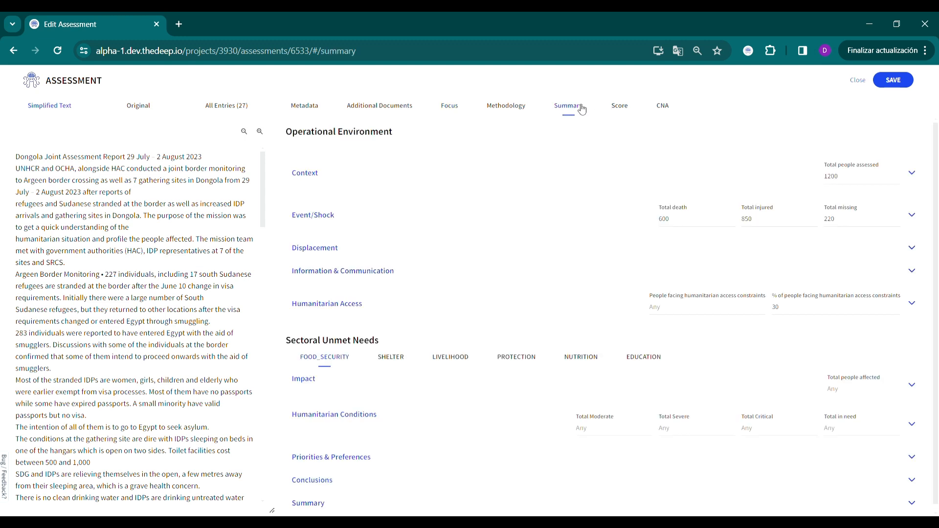
# - For Livelihood under Sectoral Unmet Needs, set Total Moderate to 250, Total Severe to 100 and Total Critical to 500
pyautogui.click(461, 362)
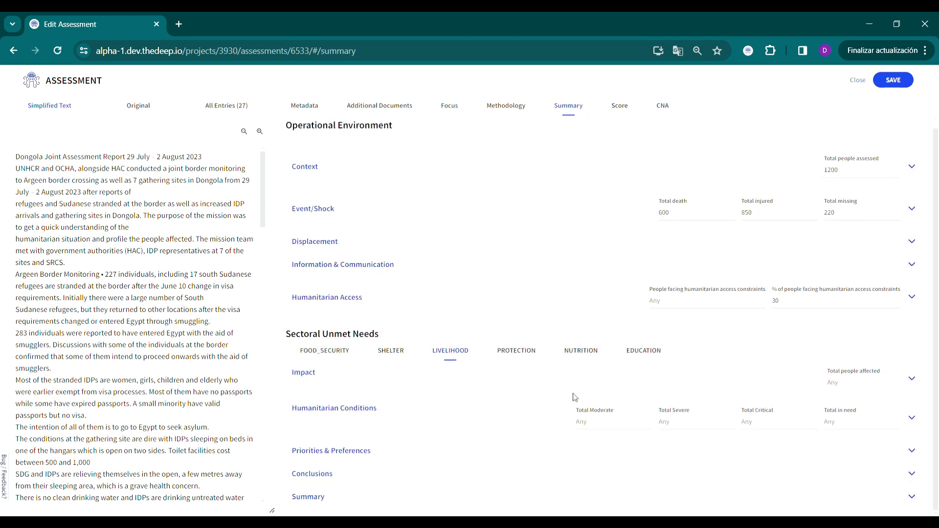
pyautogui.click(606, 425)
pyautogui.press('Tab')
pyautogui.press('Tab')
# - Expand the Livelihood sector's Summary and examine its population totals and charts
pyautogui.click(912, 496)
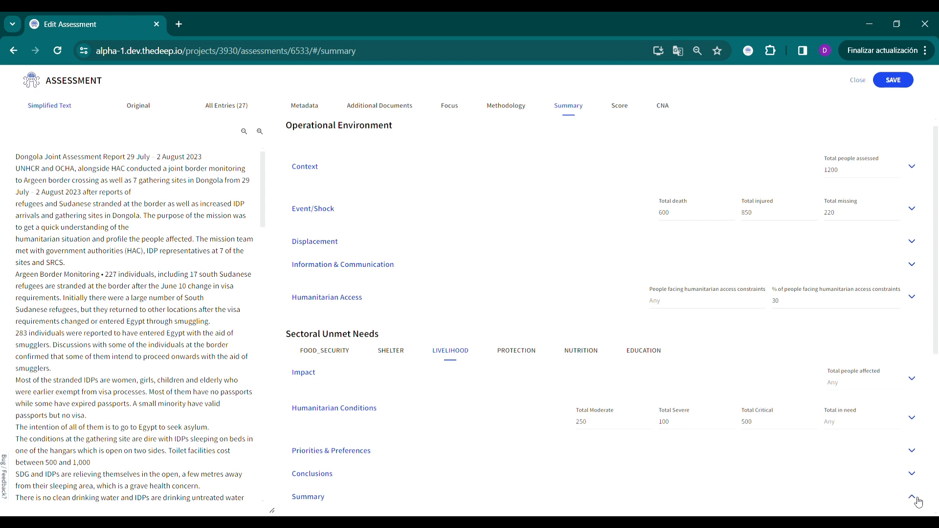
pyautogui.scroll(-5, 768, 456)
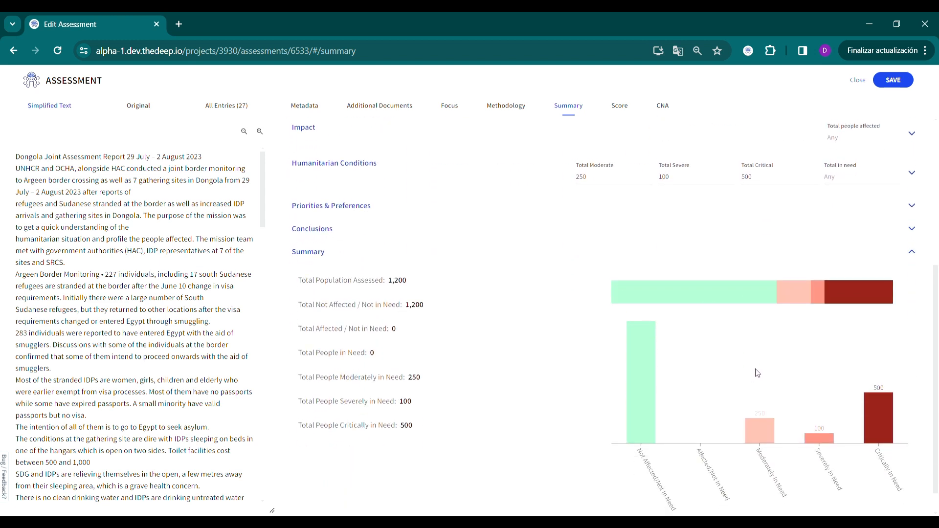
pyautogui.scroll(4, 499, 361)
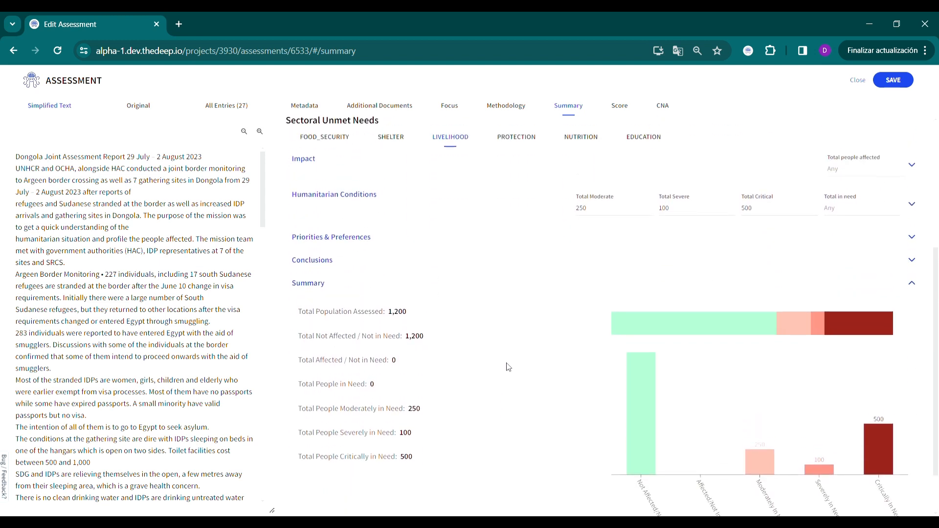
pyautogui.scroll(2, 513, 380)
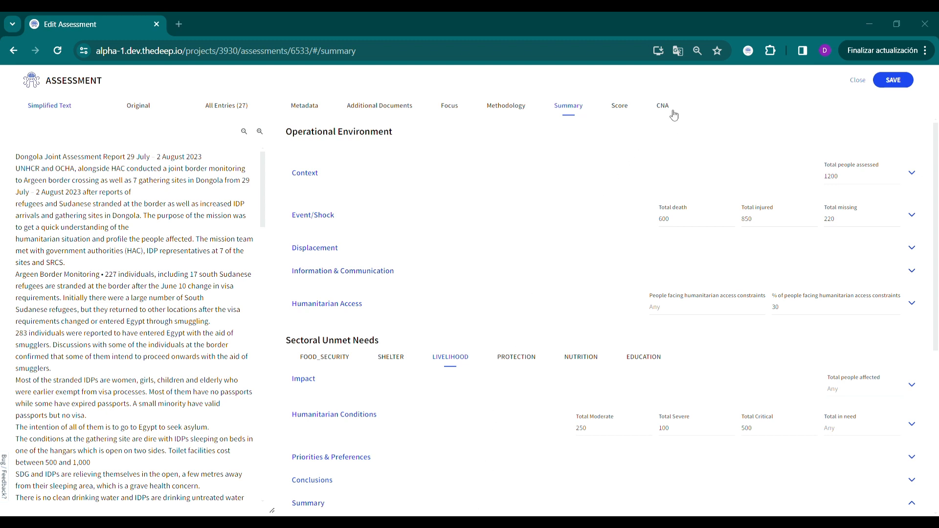
# - Examine the Score section's Quality Scores with their justifications and the Analytical Density ratings per sector
pyautogui.click(624, 109)
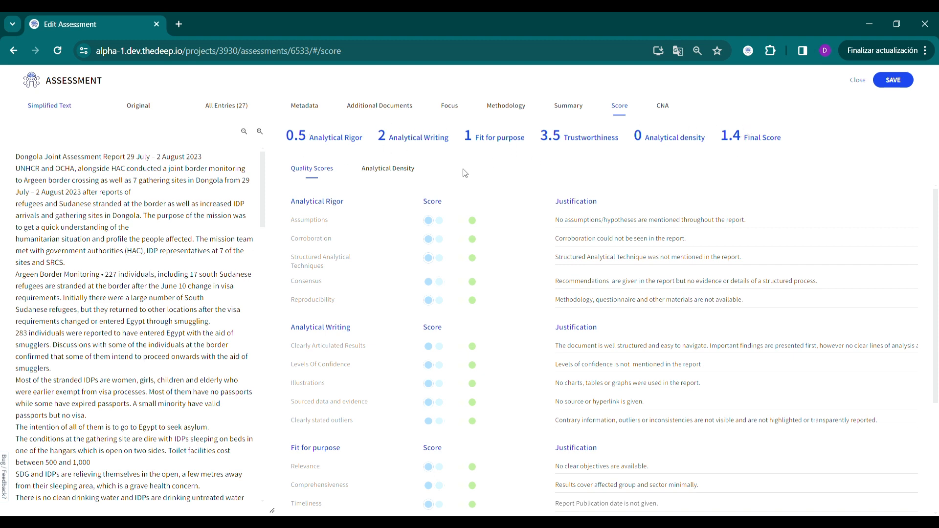
pyautogui.scroll(-3, 510, 278)
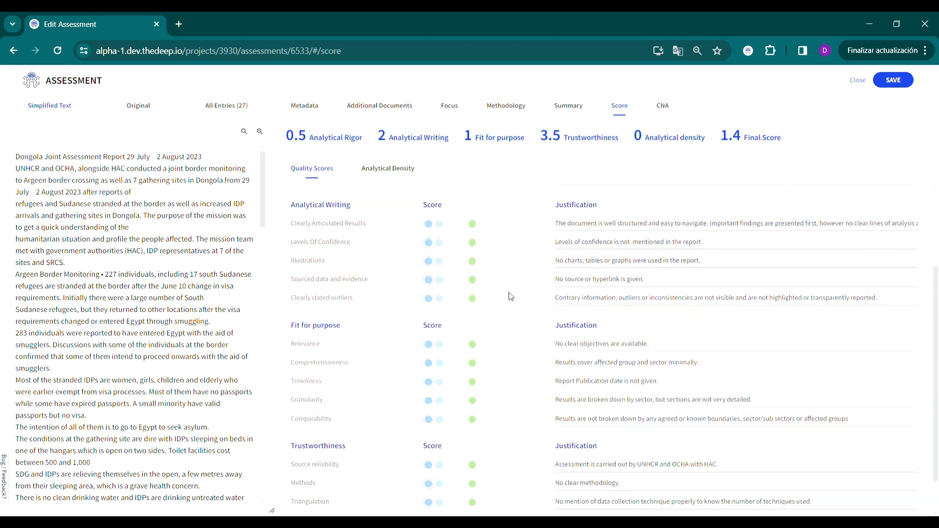
pyautogui.scroll(-1, 511, 297)
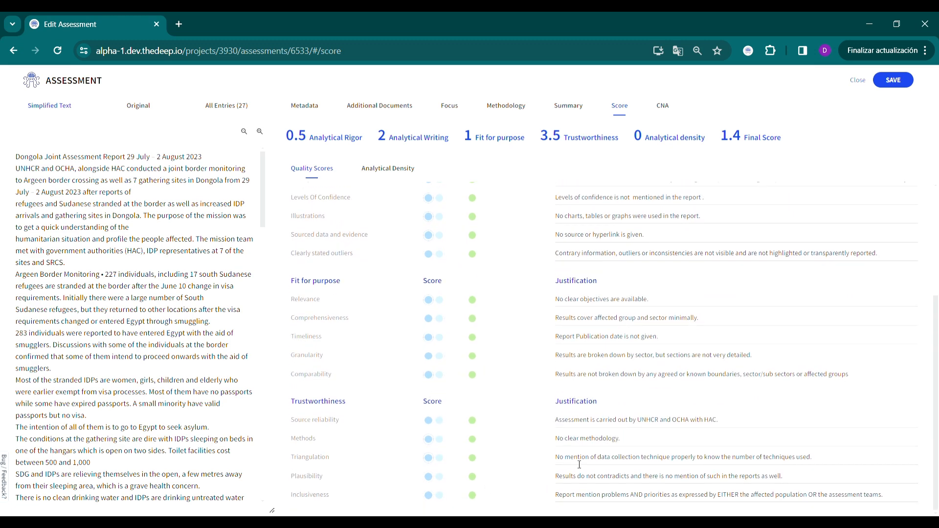
pyautogui.scroll(4, 524, 408)
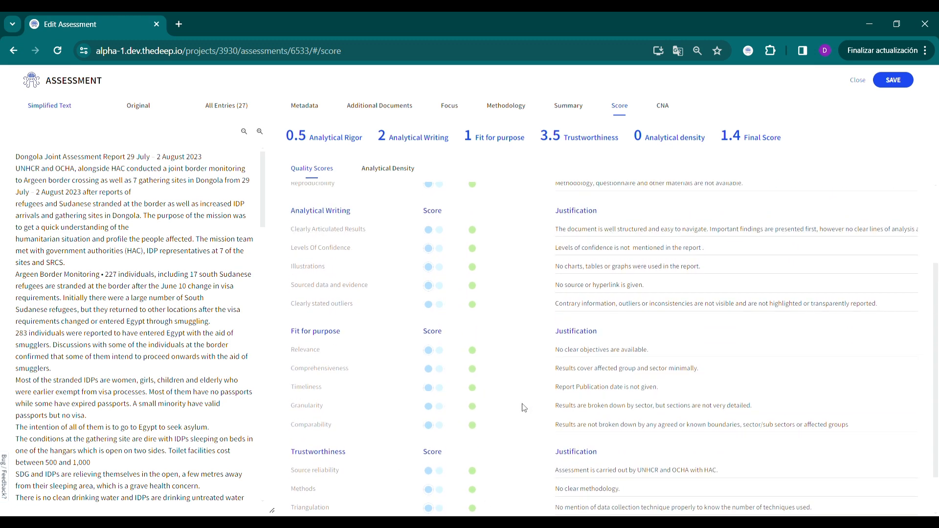
pyautogui.click(385, 171)
pyautogui.click(297, 172)
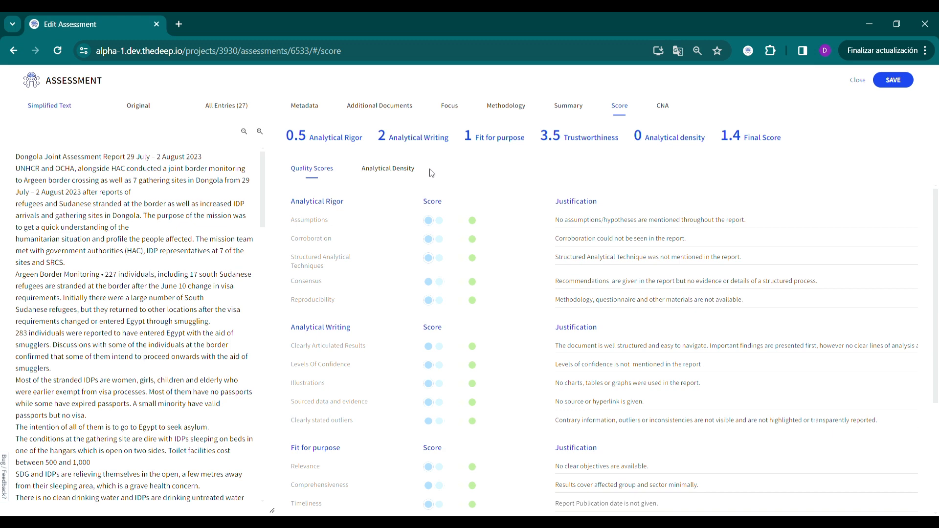
pyautogui.click(401, 171)
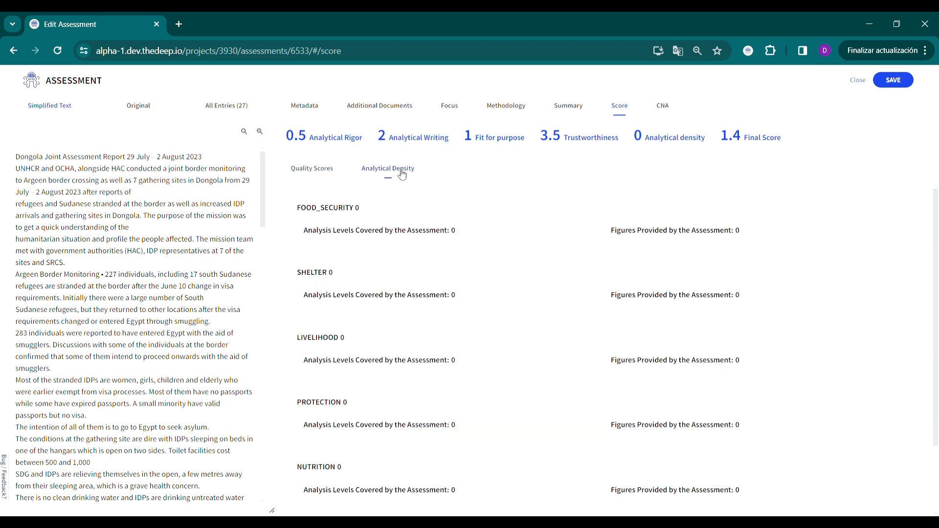
pyautogui.click(309, 174)
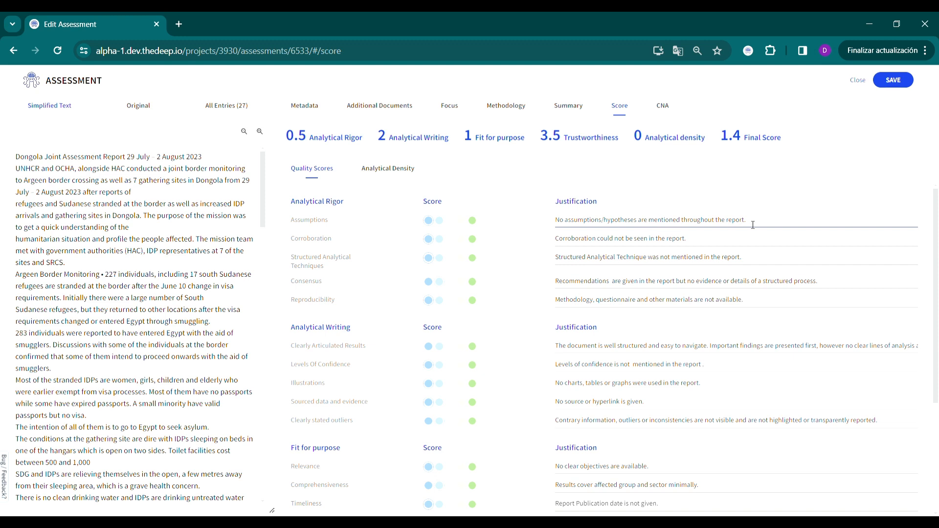
pyautogui.moveTo(753, 225); pyautogui.dragTo(544, 226)
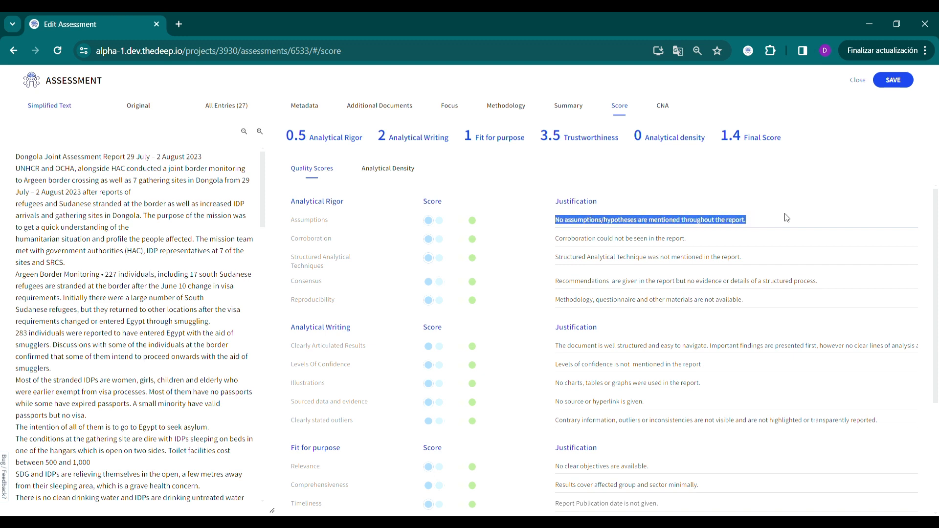
pyautogui.click(786, 226)
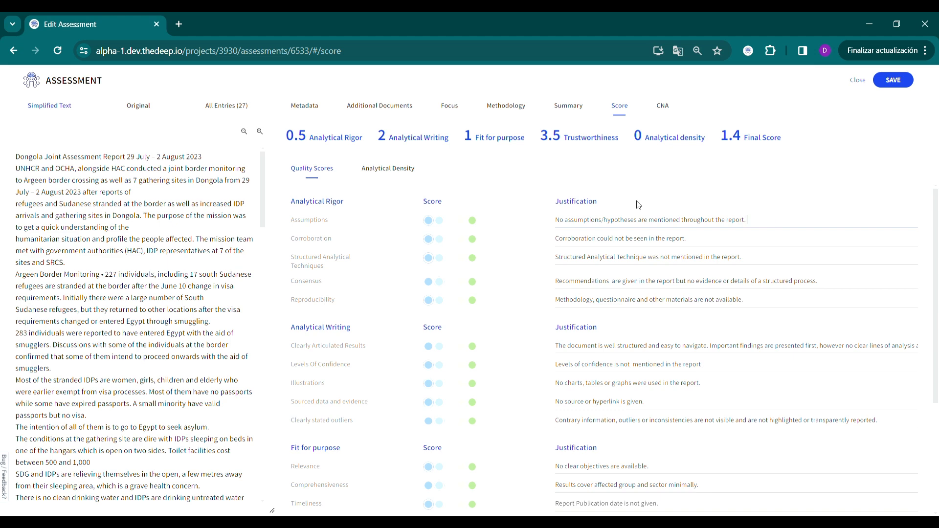
# - In Food Security's Analytical Density, select the first two analysis levels, Issues/Unmet Needs Detailed and Prioritized/Ranked, and population figures In The Assessed Areas and Exposed To The Shock/Event
pyautogui.click(401, 174)
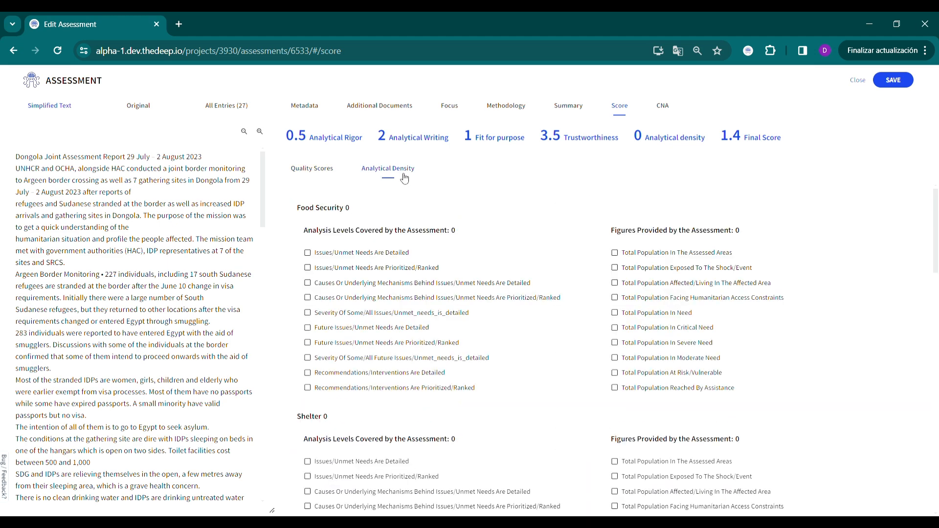
pyautogui.click(315, 255)
pyautogui.click(313, 269)
pyautogui.click(681, 253)
pyautogui.click(675, 268)
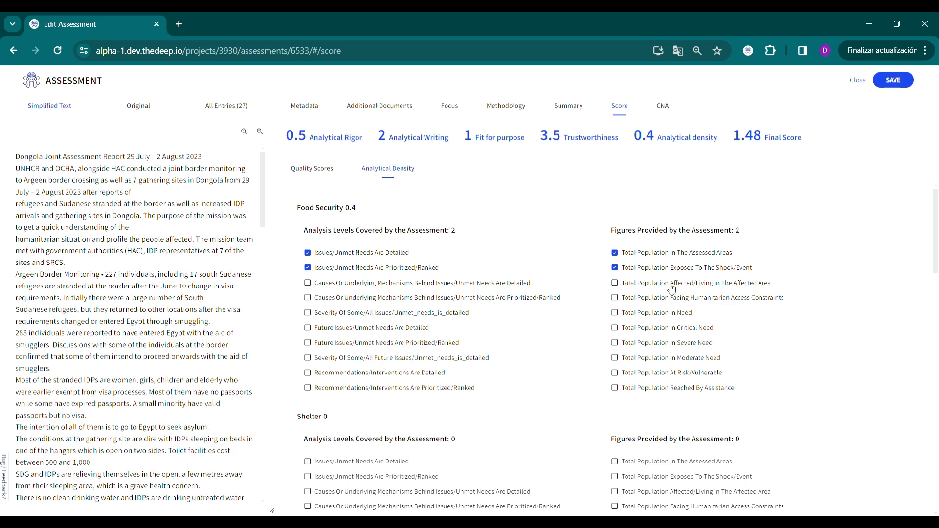
# - Under Analytical Density, select Food Security's Affected/Living In The Affected Area and Facing Humanitarian Access Constraints figures, plus Shelter's first three analysis levels
pyautogui.click(670, 284)
pyautogui.click(664, 301)
pyautogui.scroll(-1, 660, 336)
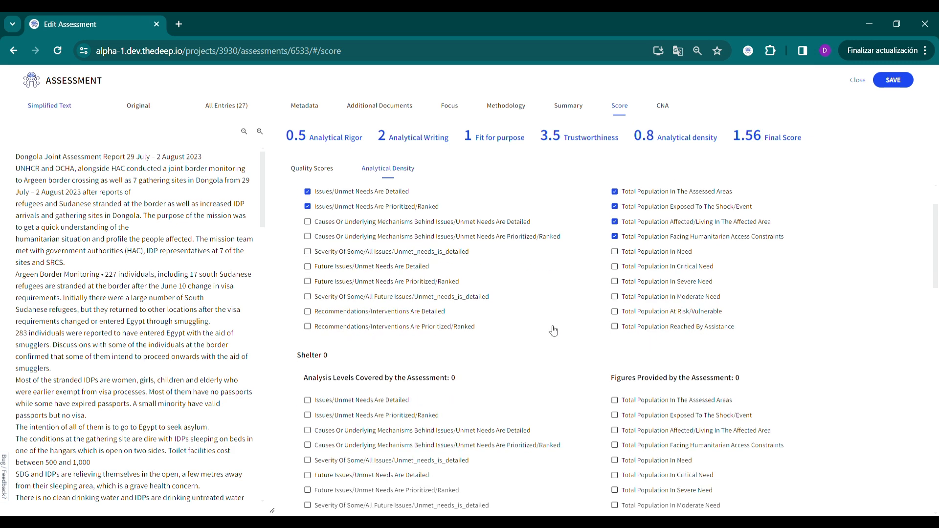
pyautogui.click(360, 402)
pyautogui.click(386, 415)
pyautogui.click(383, 431)
pyautogui.scroll(1, 504, 250)
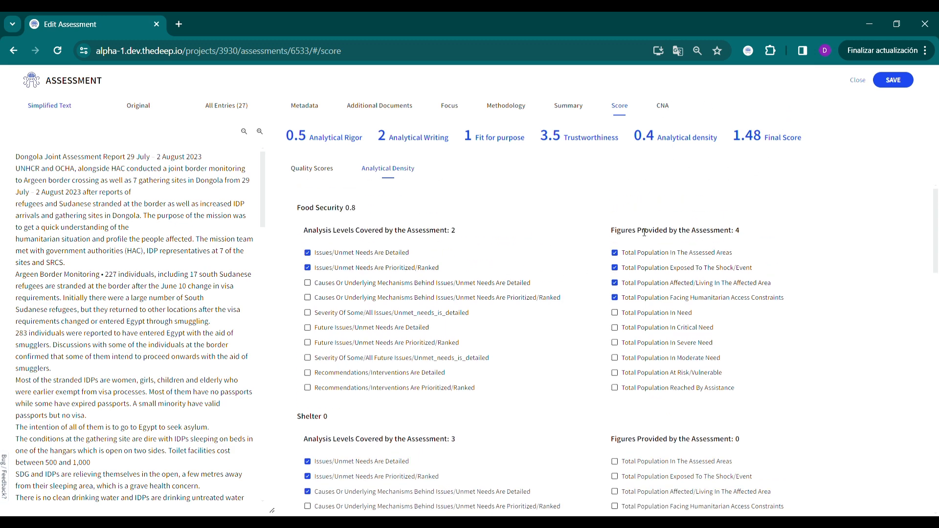
# - In the CNA section, answer Yes for Timeliness, No for humanitarian principles training, and Yes for the Contribution questions on involved organizations and sharing existing data
pyautogui.click(666, 108)
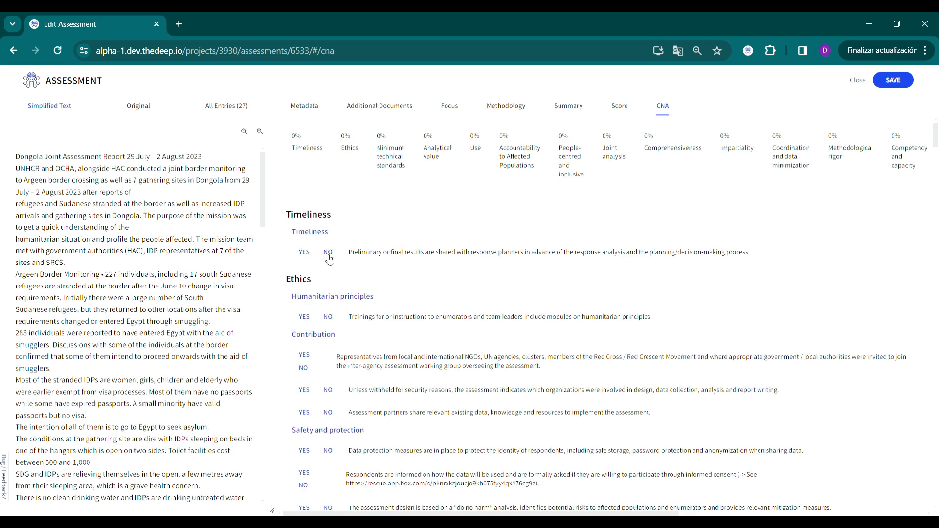
pyautogui.click(307, 253)
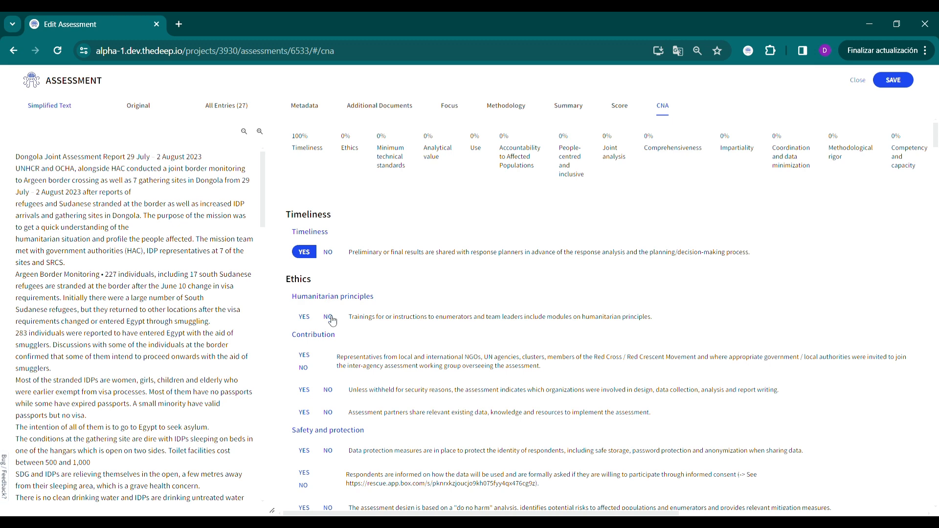
pyautogui.click(328, 317)
pyautogui.click(304, 390)
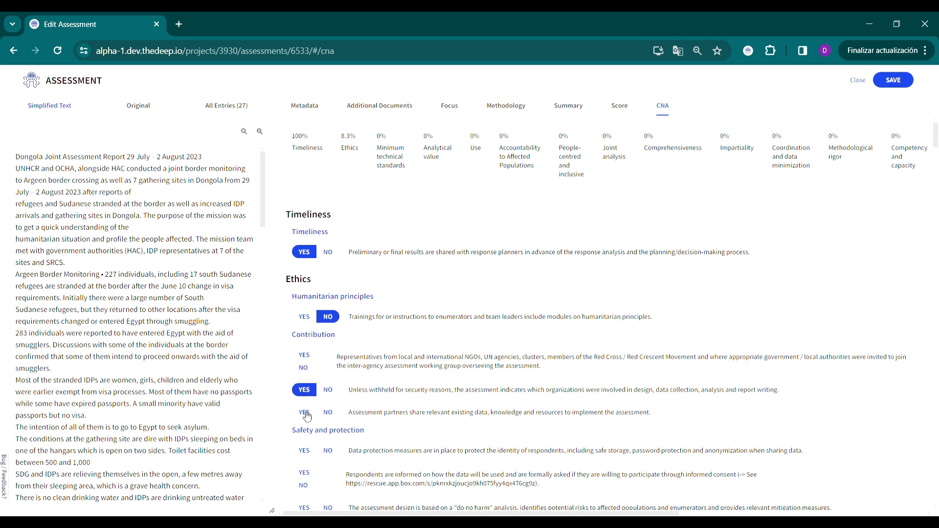
pyautogui.click(306, 414)
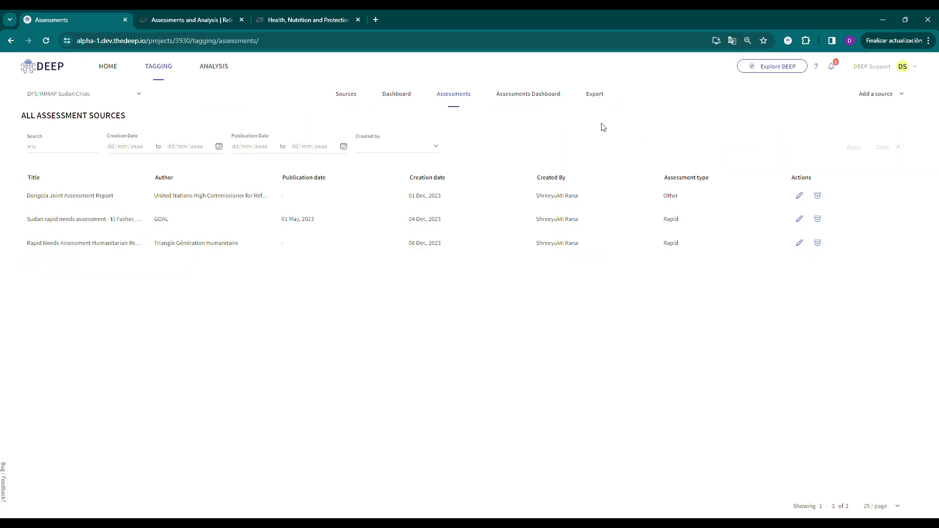
# - Open the Sudan Crisis project's assessment export history and set up a new assessment export
pyautogui.click(596, 95)
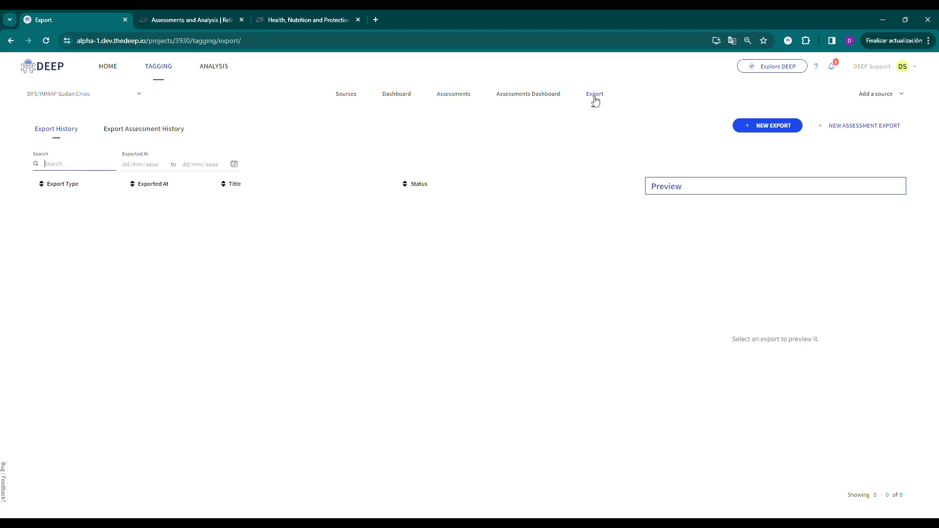
pyautogui.click(157, 129)
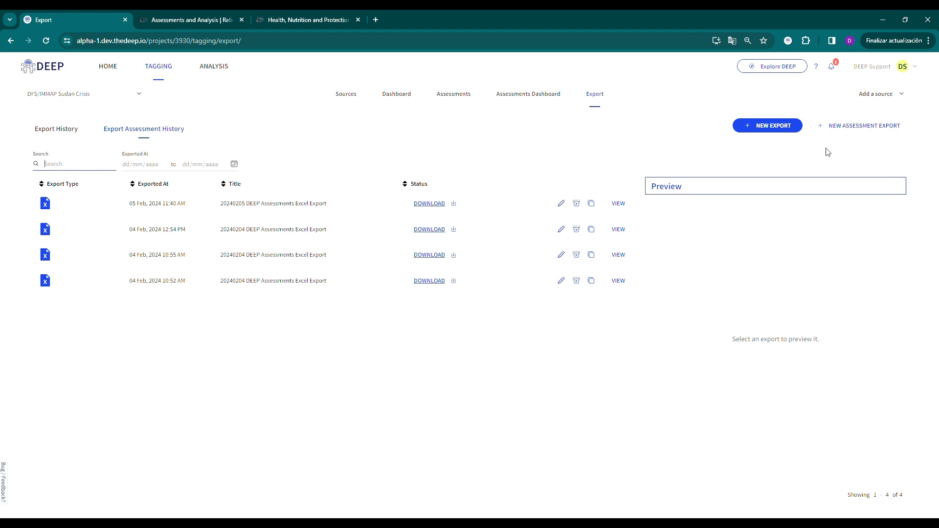
pyautogui.click(850, 131)
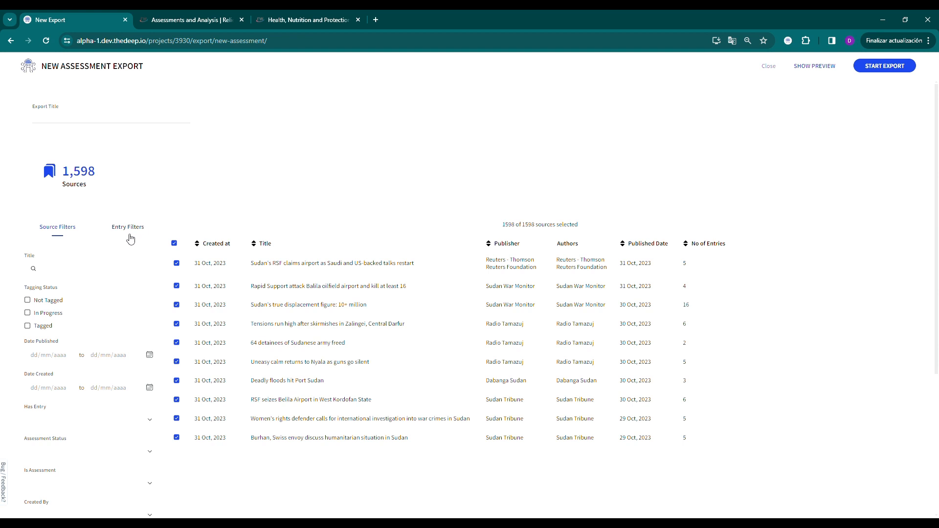
# - Examine the source filters and entry filters available for the new assessment export
pyautogui.scroll(-3, 109, 352)
pyautogui.scroll(1, 57, 228)
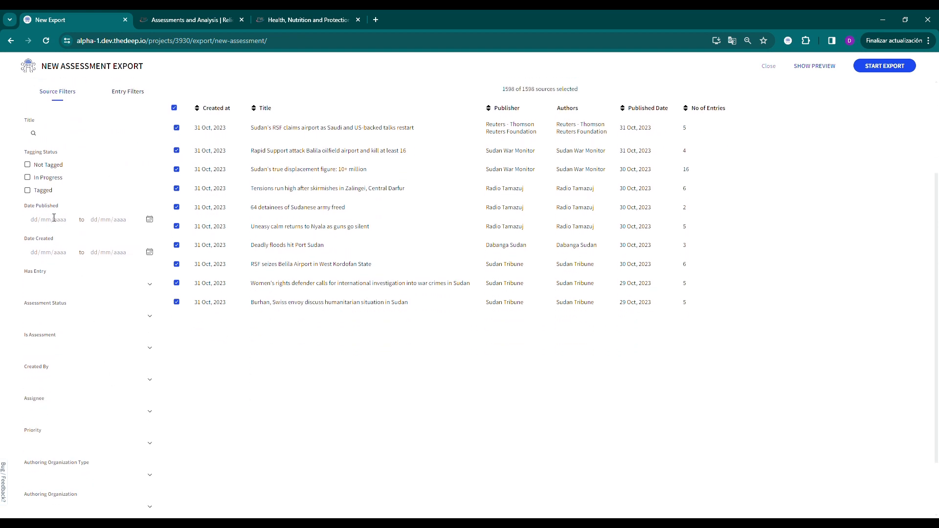
pyautogui.click(150, 258)
pyautogui.click(155, 240)
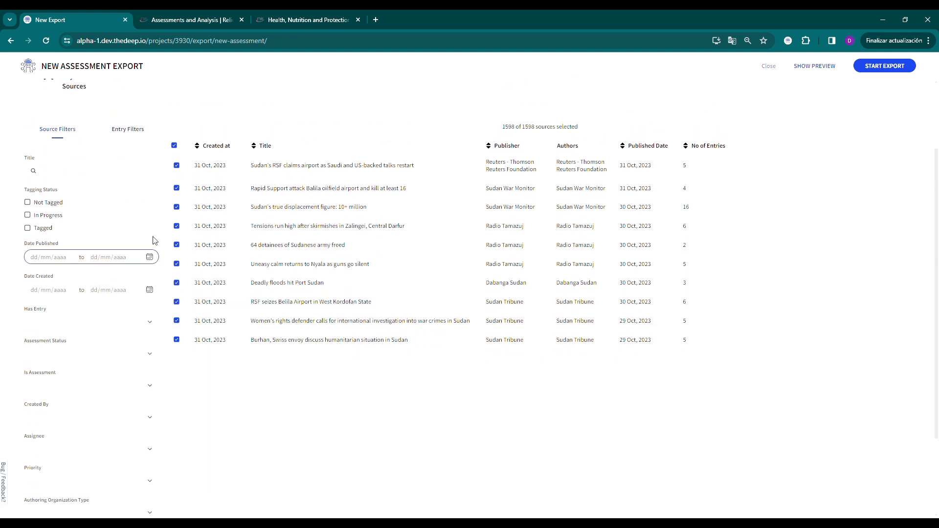
pyautogui.click(132, 133)
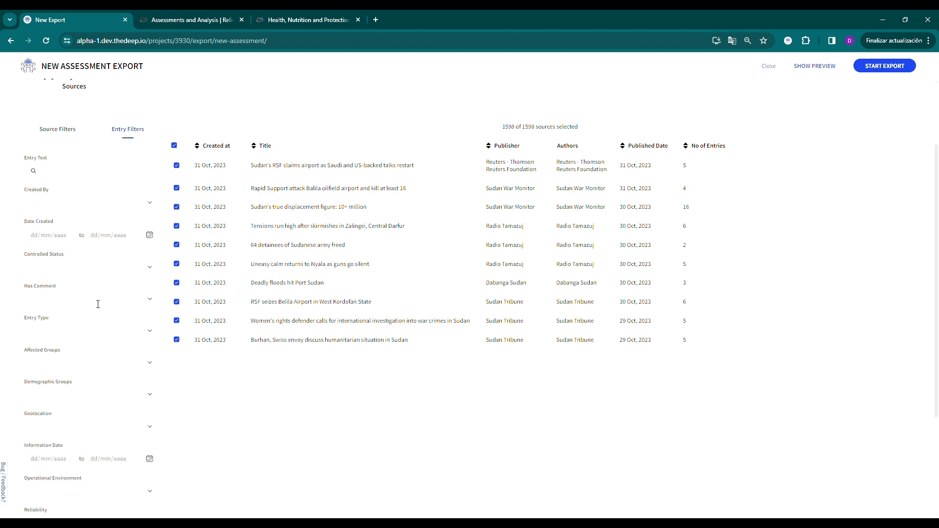
pyautogui.scroll(2, 125, 206)
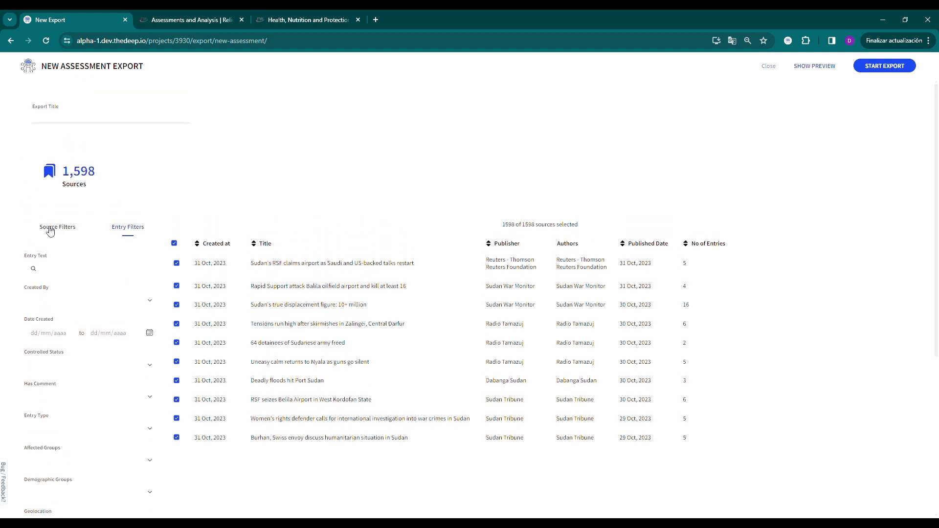
pyautogui.click(58, 227)
# - Start the assessment export with all sources selected and download the newest Excel export
pyautogui.click(872, 66)
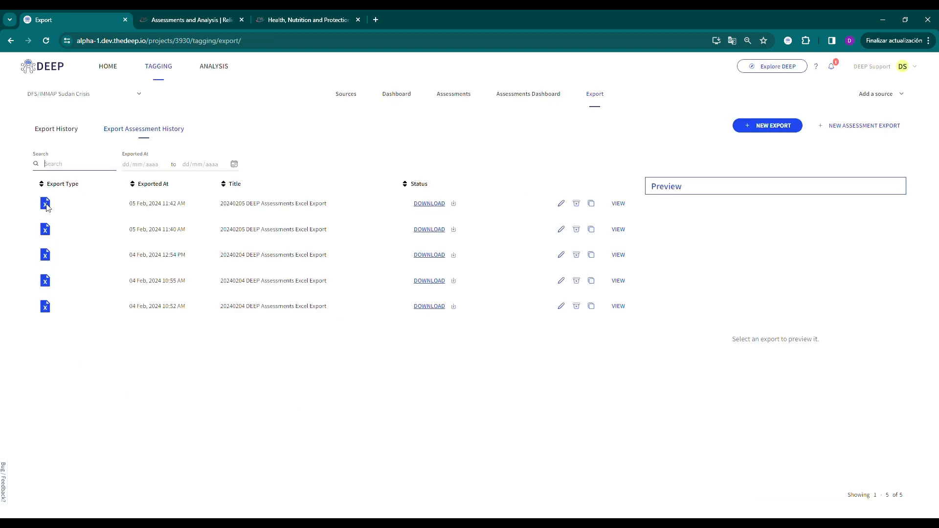
pyautogui.click(455, 204)
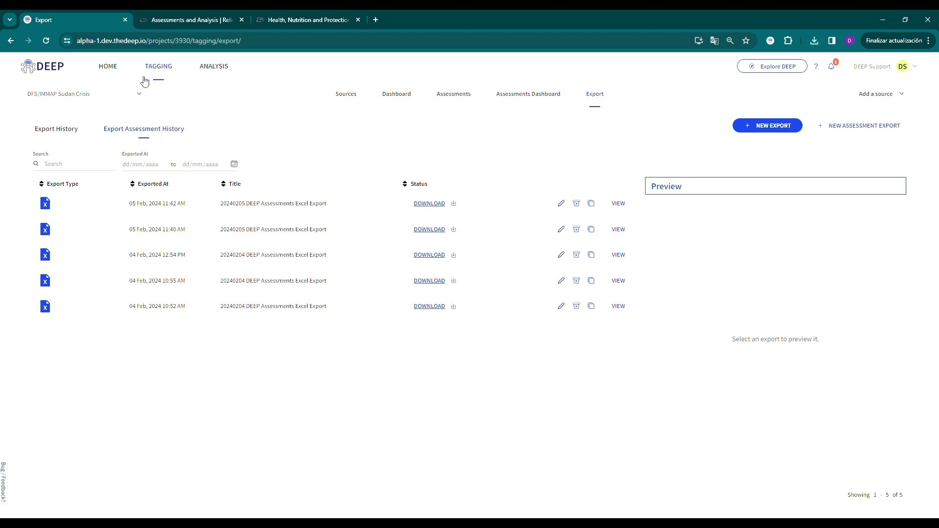
# - Return to the home page with the projects summary
pyautogui.click(112, 71)
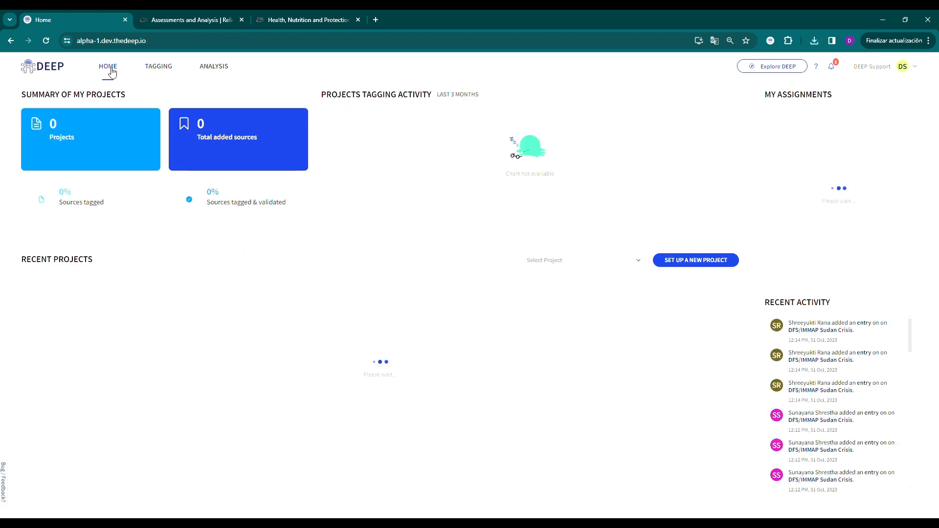